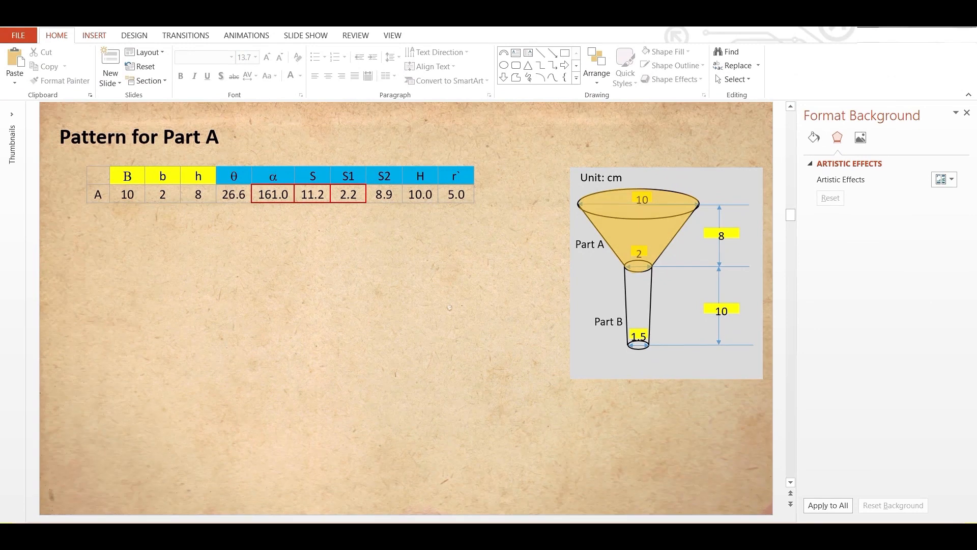
# Draw an oval about 8.1 cm high and 9.5 cm wide in the empty area below the Part A table
pyautogui.click(94, 35)
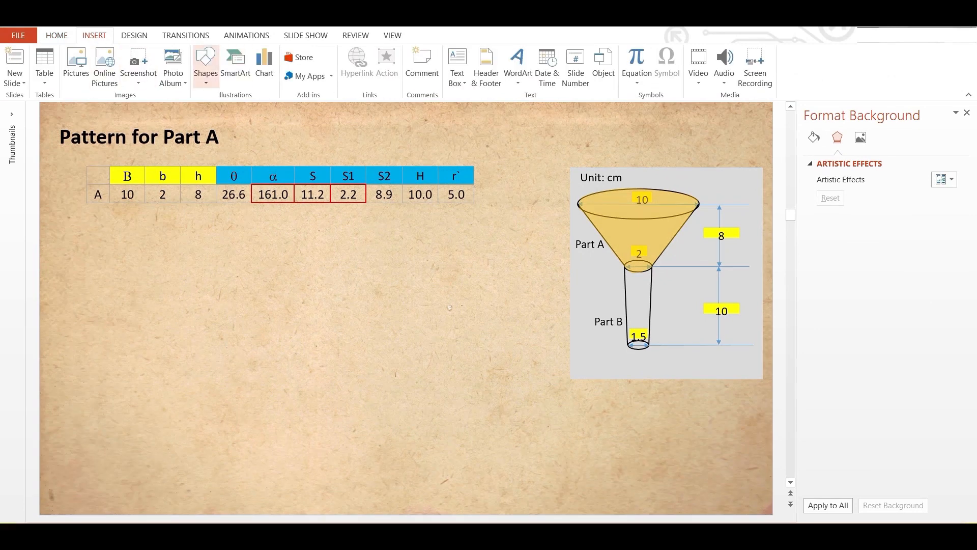
pyautogui.click(206, 66)
pyautogui.click(273, 109)
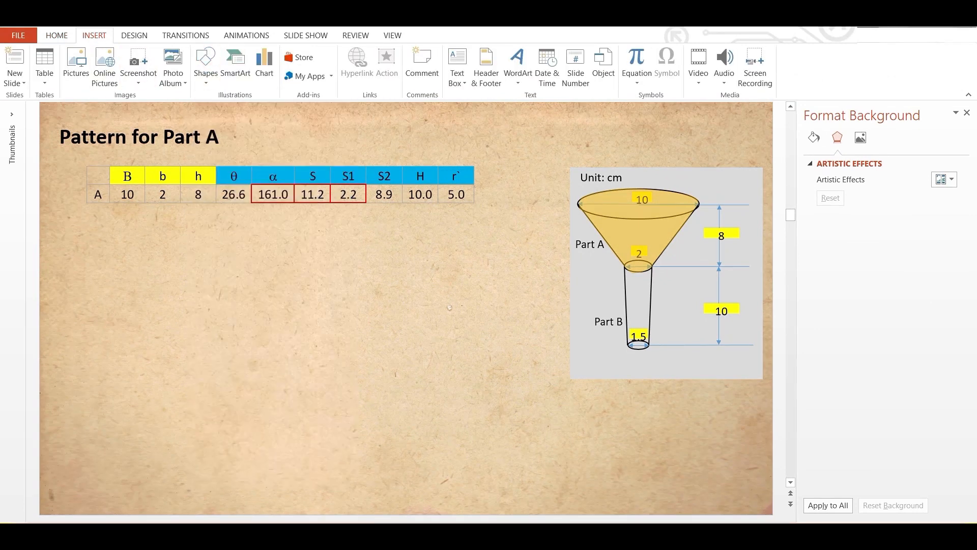
pyautogui.moveTo(222, 286)
pyautogui.mouseDown()
pyautogui.moveTo(396, 417)
pyautogui.moveTo(428, 462)
pyautogui.mouseUp()
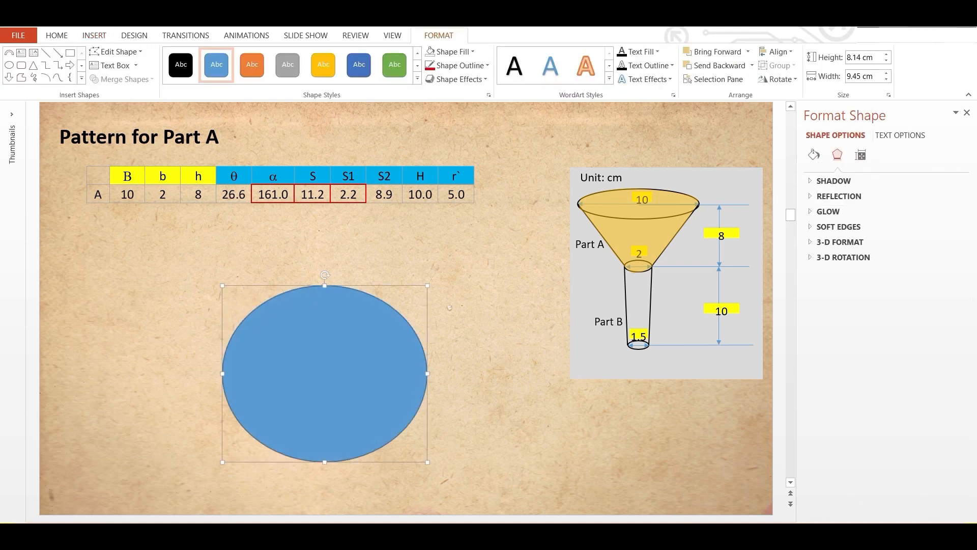
# Set both the height and the width of the oval to 22.4 cm
pyautogui.click(861, 155)
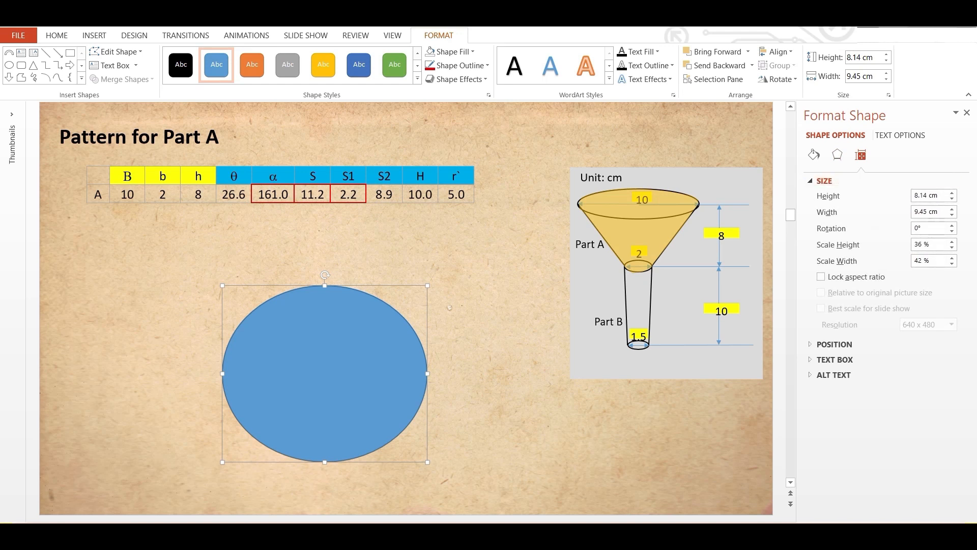
pyautogui.click(927, 195)
pyautogui.press('BackSpace')
pyautogui.press('BackSpace')
pyautogui.press('BackSpace')
pyautogui.press('BackSpace')
pyautogui.write('22.4')
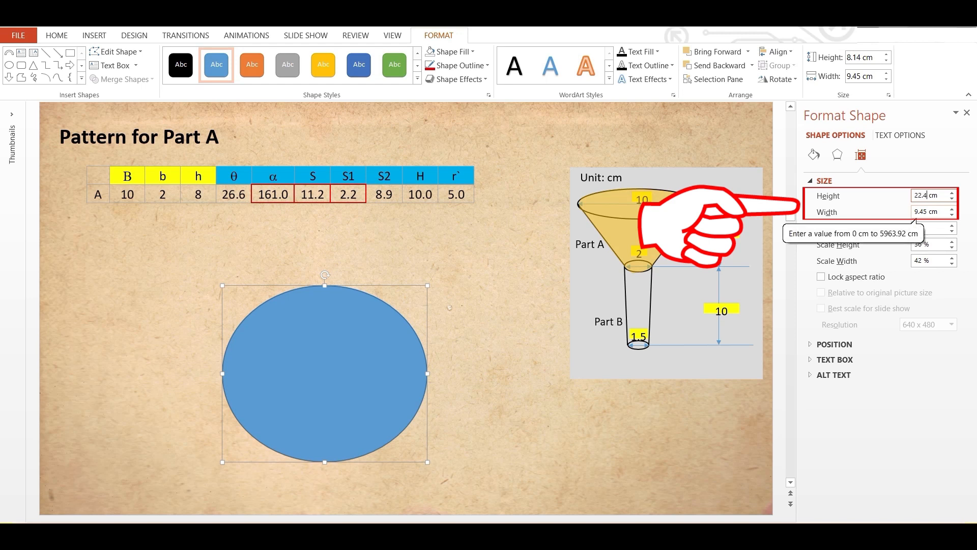
pyautogui.click(927, 212)
pyautogui.press('BackSpace')
pyautogui.press('BackSpace')
pyautogui.press('BackSpace')
pyautogui.press('BackSpace')
pyautogui.write('22.4')
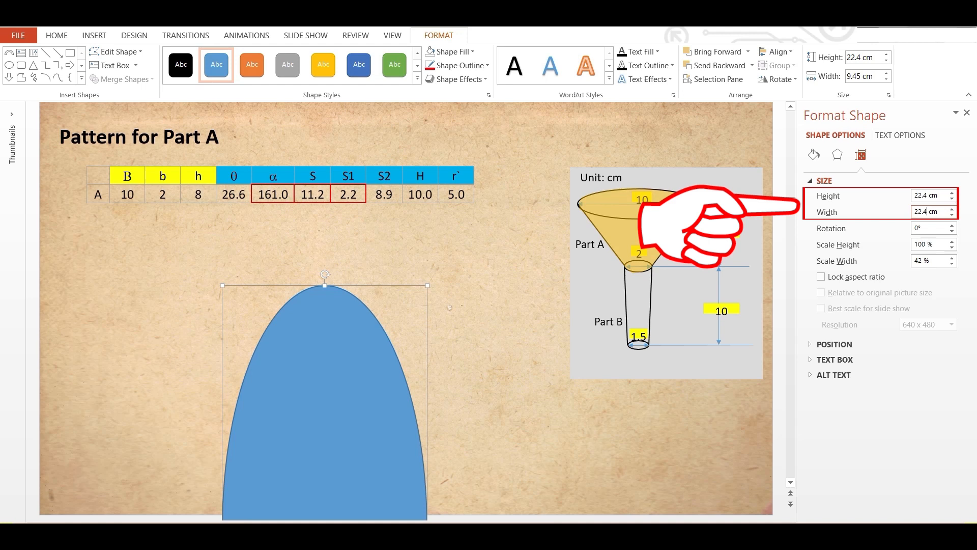
pyautogui.press('Return')
# Move the large circle to just below the table, remove its fill and give it a red outline
pyautogui.moveTo(465, 402); pyautogui.dragTo(348, 352)
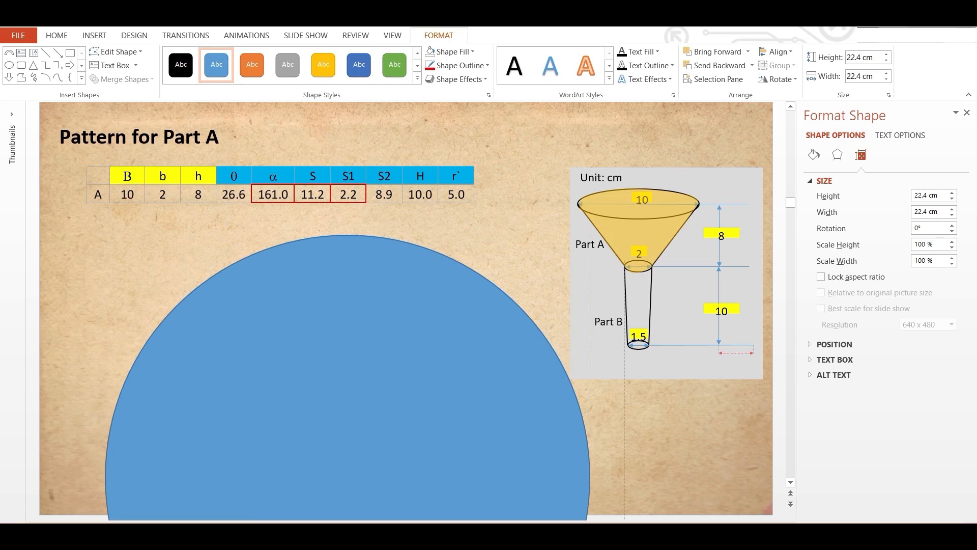
pyautogui.moveTo(348, 351); pyautogui.dragTo(355, 354)
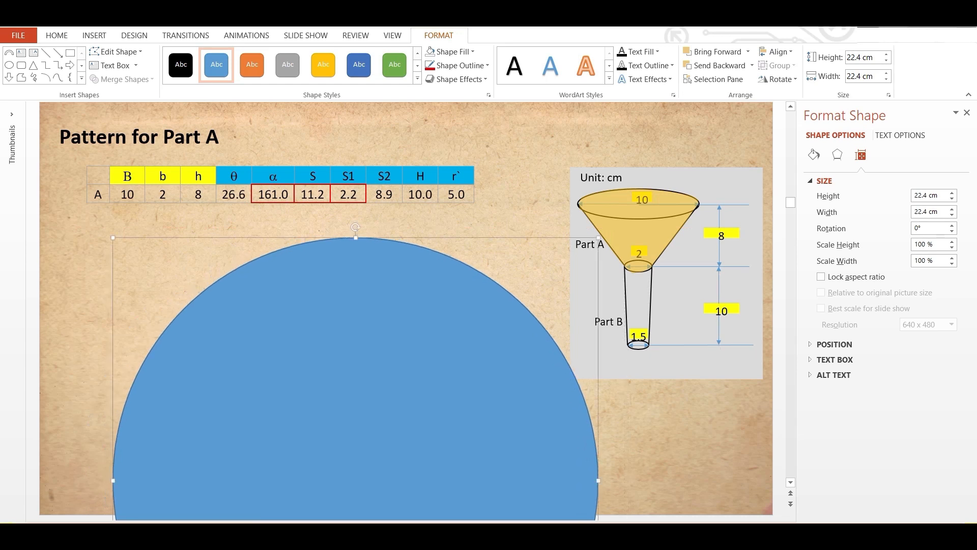
pyautogui.click(430, 51)
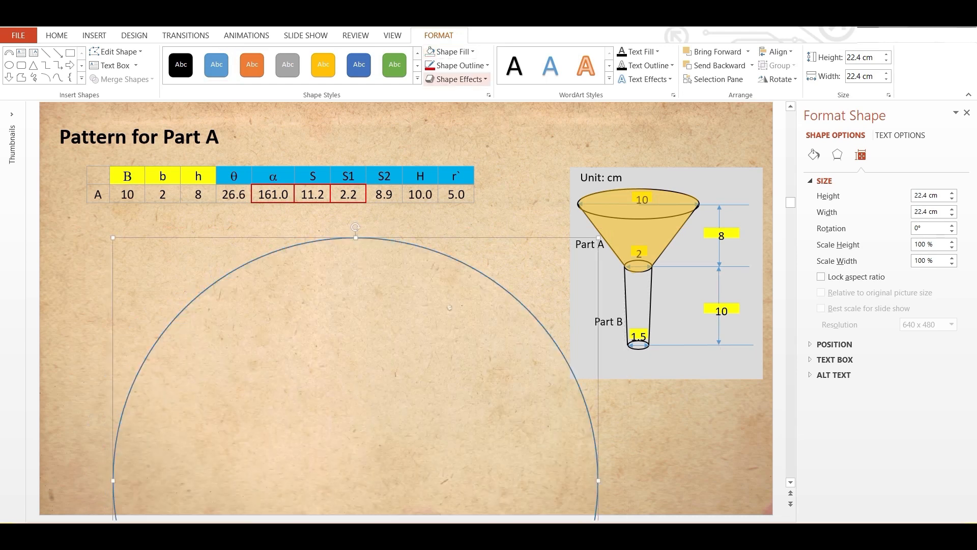
pyautogui.click(430, 66)
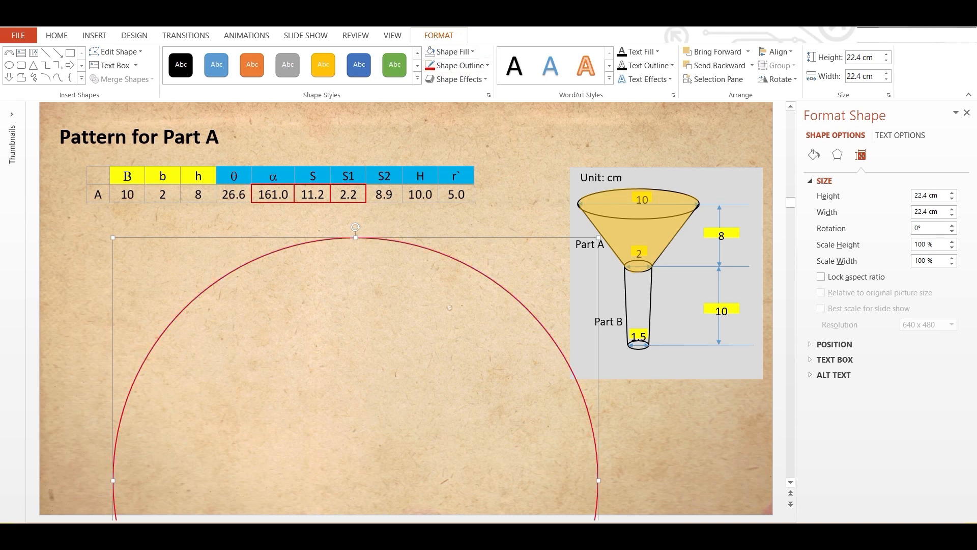
# Draw a second oval about 7.9 cm high and 8.5 cm wide over the upper-left part of the large circle
pyautogui.click(407, 142)
pyautogui.click(206, 67)
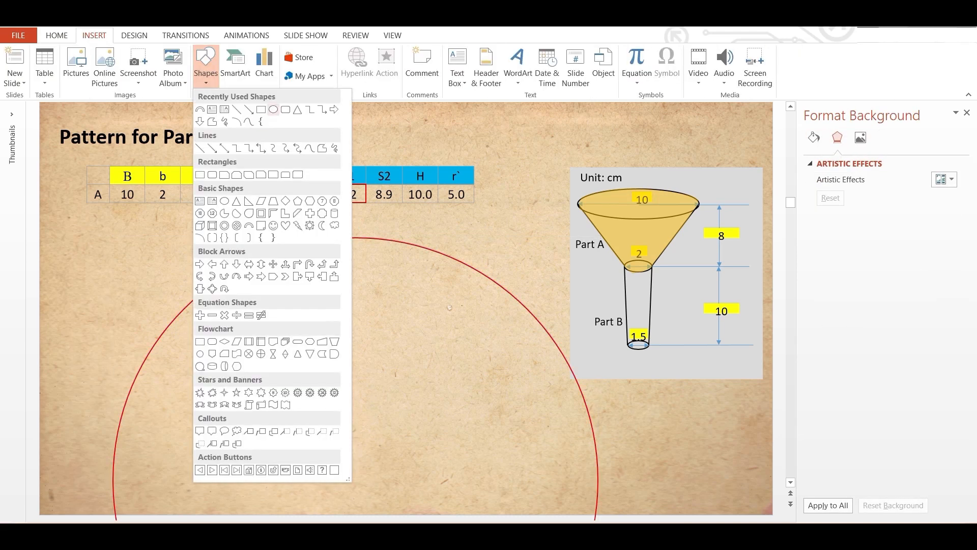
pyautogui.click(273, 109)
pyautogui.moveTo(173, 275); pyautogui.dragTo(355, 444)
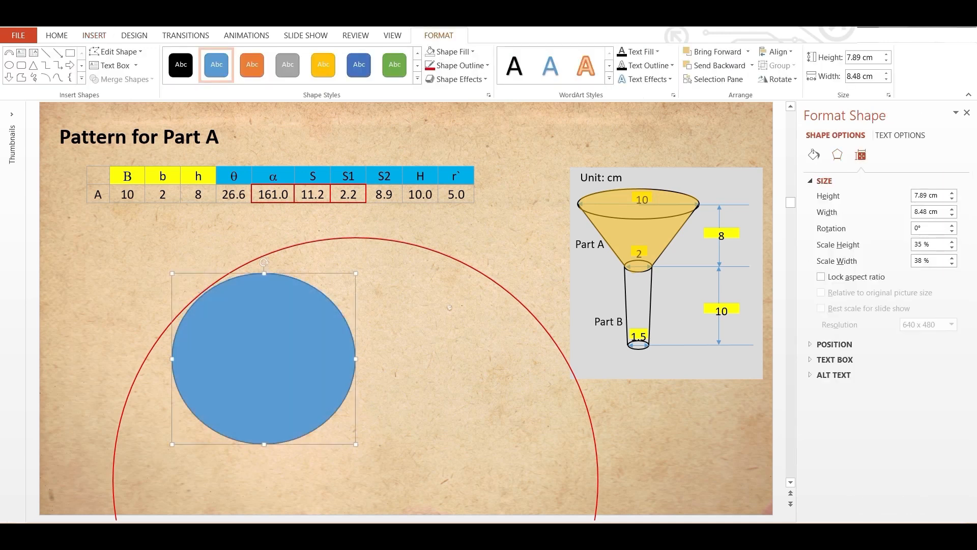
# Set both the height and the width of the second oval to 4.4 cm
pyautogui.doubleClick(920, 195)
pyautogui.write('4.4')
pyautogui.press('Tab')
pyautogui.write('4.4')
pyautogui.press('Return')
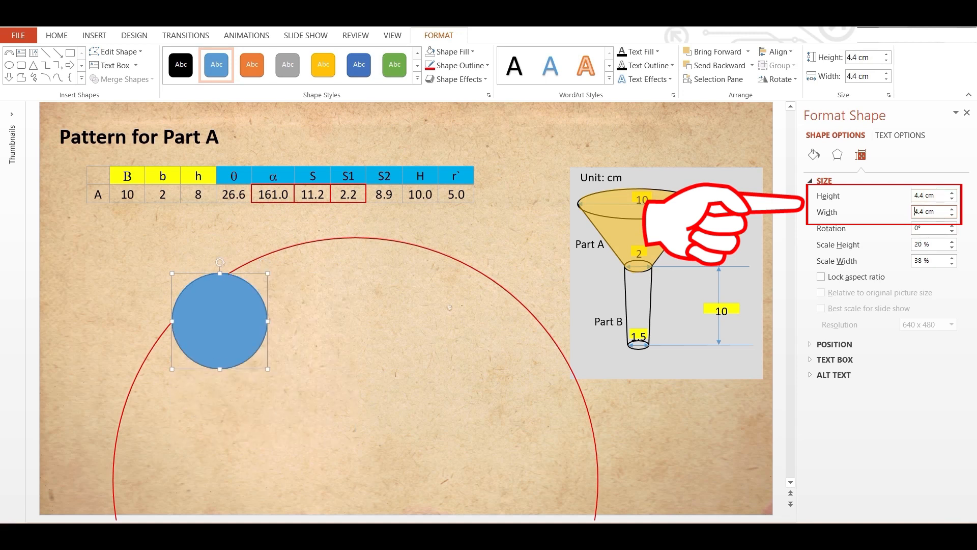
# Move the small circle onto the large circle's vertical centreline, remove its fill and give it a red outline
pyautogui.moveTo(220, 321); pyautogui.dragTo(356, 397)
pyautogui.click(456, 52)
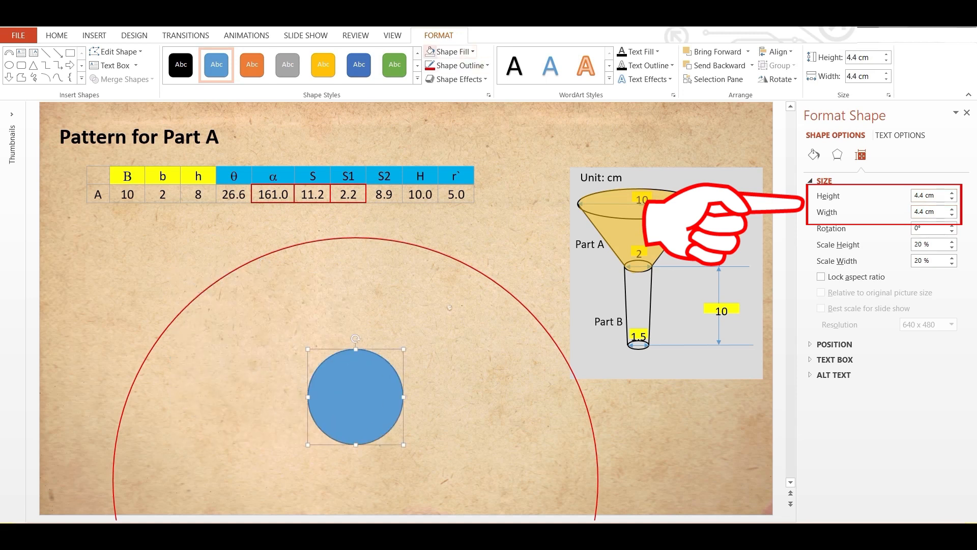
pyautogui.click(453, 165)
pyautogui.click(431, 66)
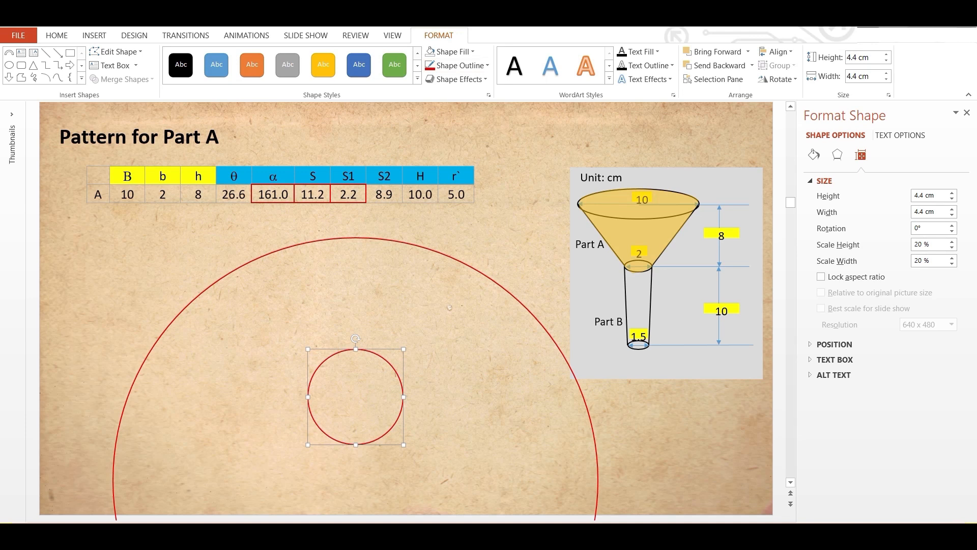
# Align the large and small circles to each other by their vertical middles so they are concentric
pyautogui.scroll(-3, 406, 310)
pyautogui.click(422, 195)
pyautogui.keyDown('shift'); pyautogui.click(393, 285); pyautogui.keyUp('shift')
pyautogui.click(776, 52)
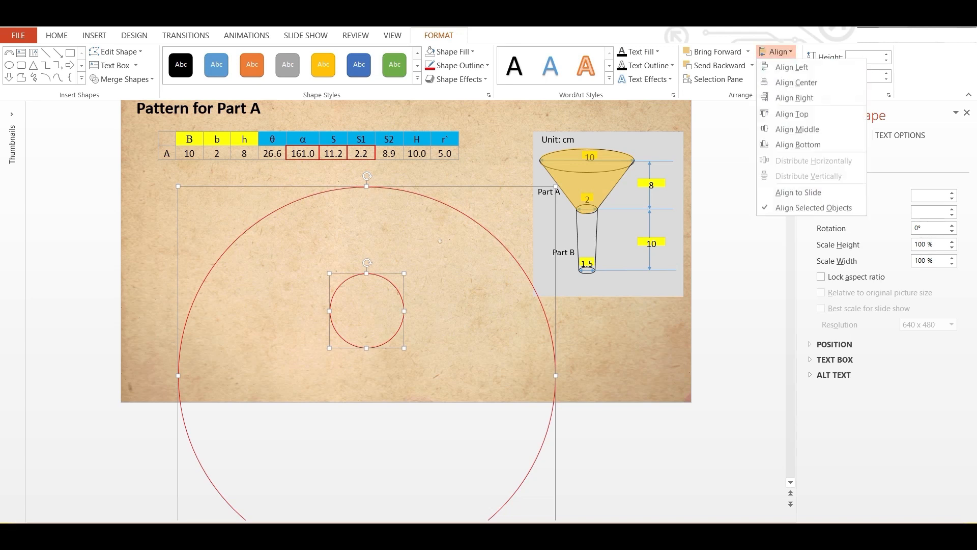
pyautogui.click(797, 129)
pyautogui.press('Escape')
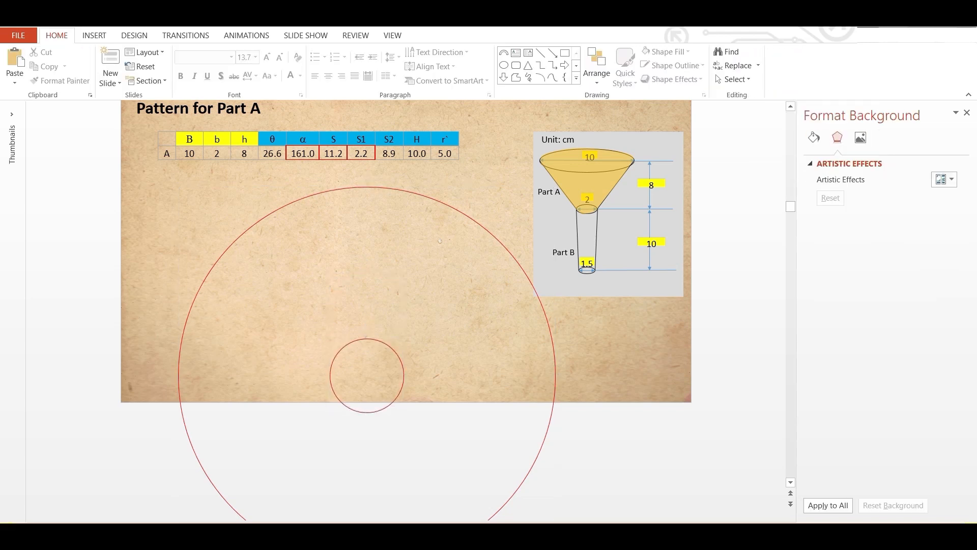
# Draw a 22.4 cm horizontal line across the large circle's diameter and give it a red outline
pyautogui.click(94, 35)
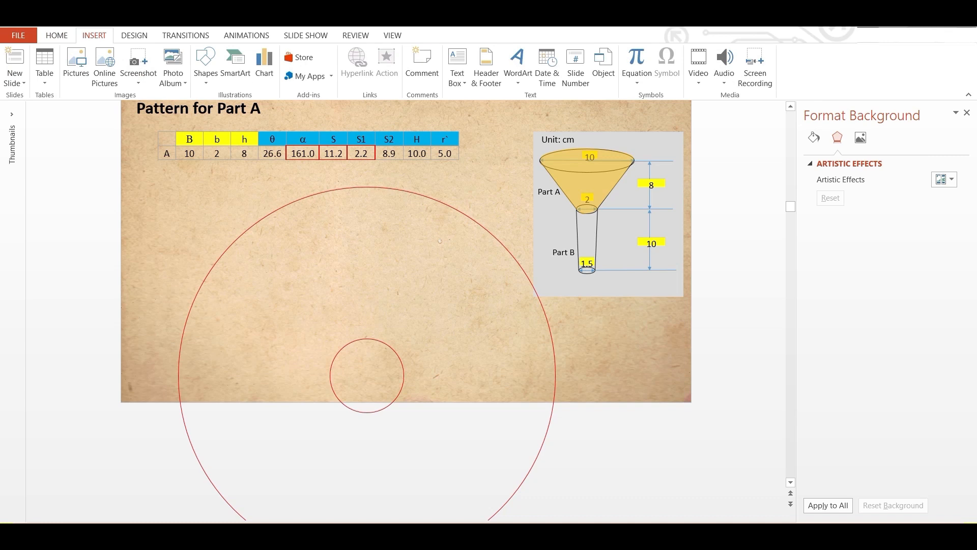
pyautogui.click(205, 66)
pyautogui.click(237, 109)
pyautogui.moveTo(178, 376); pyautogui.dragTo(556, 375)
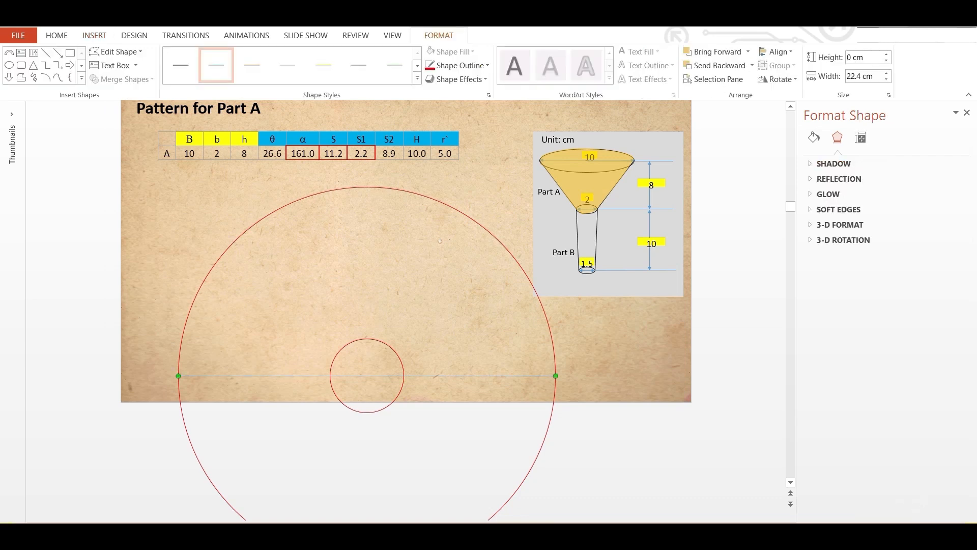
pyautogui.click(430, 66)
pyautogui.press('Escape')
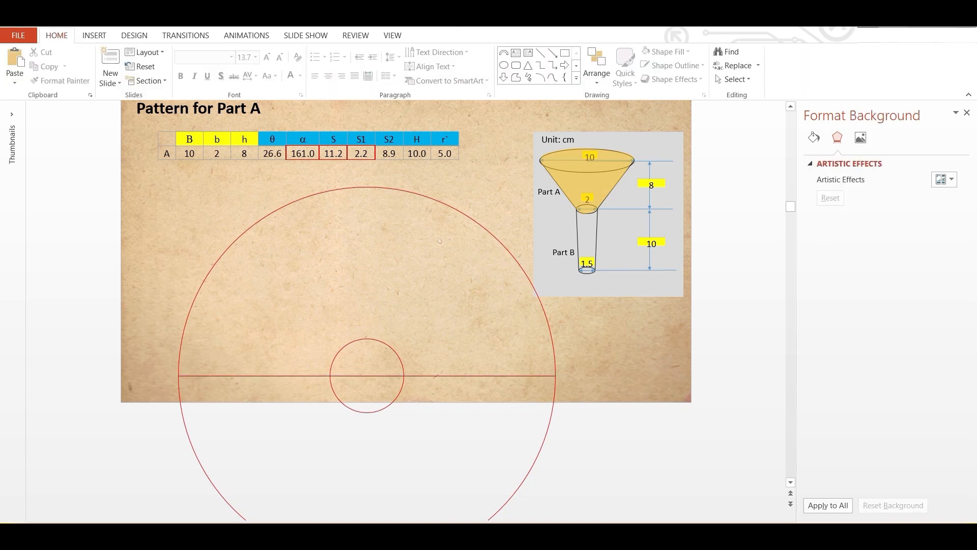
# Copy the red diameter line and paste a duplicate of it onto the slide
pyautogui.rightClick(258, 375)
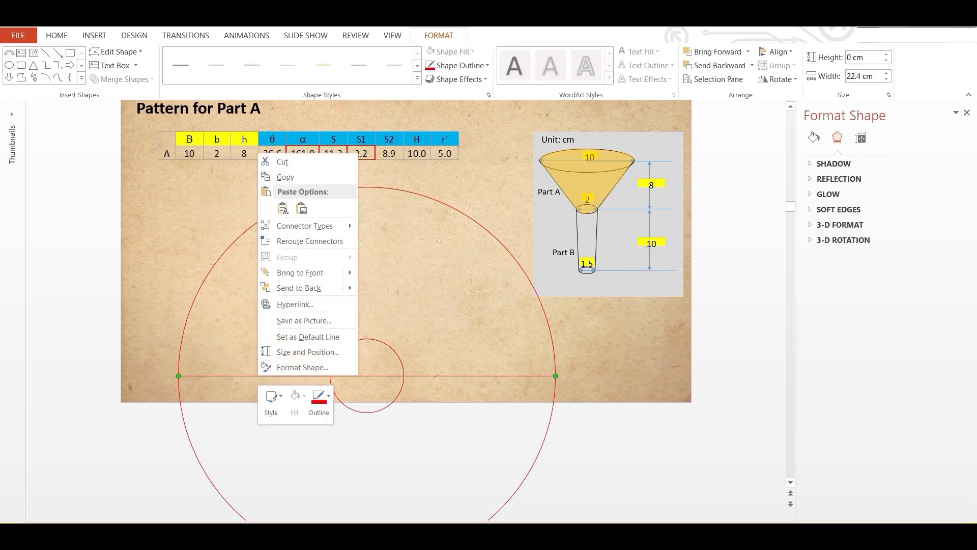
pyautogui.click(285, 177)
pyautogui.press('Escape')
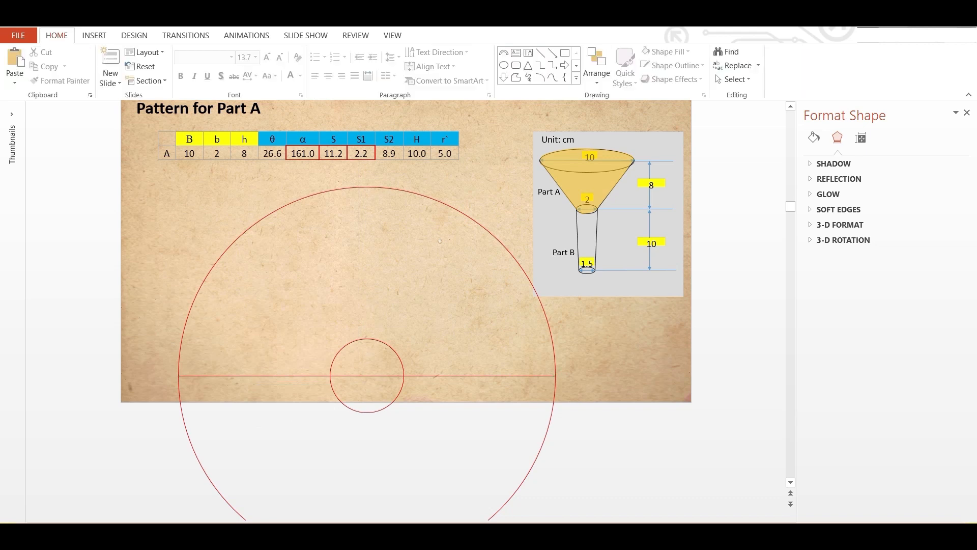
pyautogui.rightClick(175, 242)
pyautogui.click(192, 262)
# Set the pasted line's rotation to 161° and move it slightly upward
pyautogui.click(929, 210)
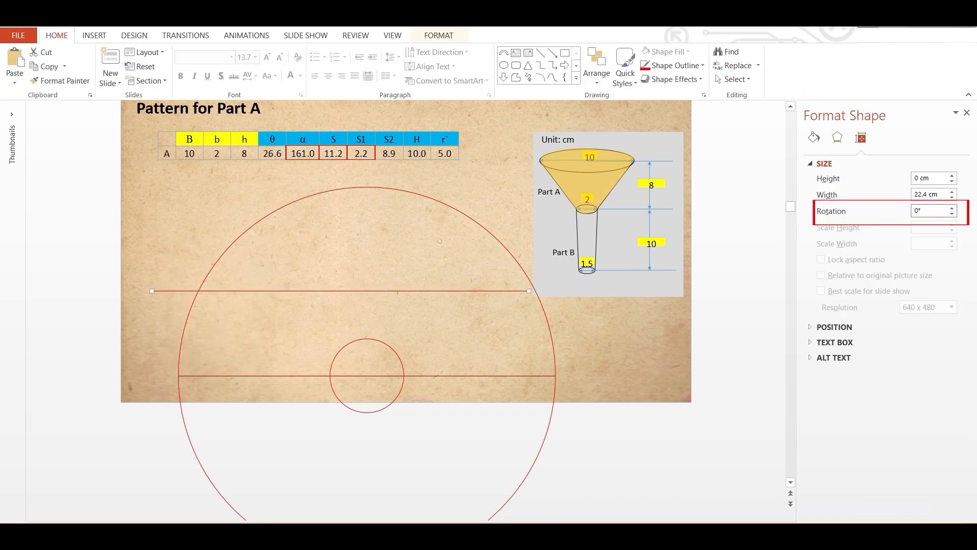
pyautogui.moveTo(924, 211); pyautogui.dragTo(914, 211)
pyautogui.write('161')
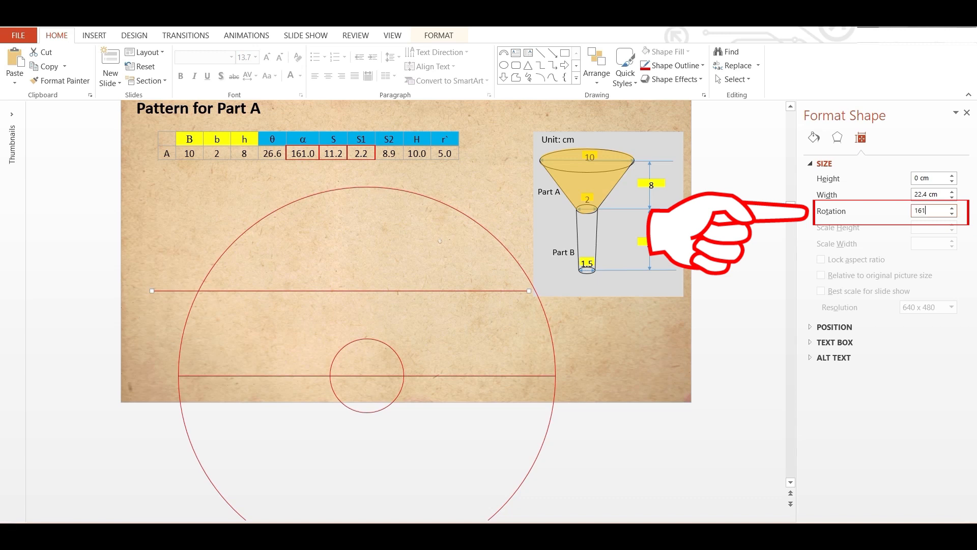
pyautogui.press('Return')
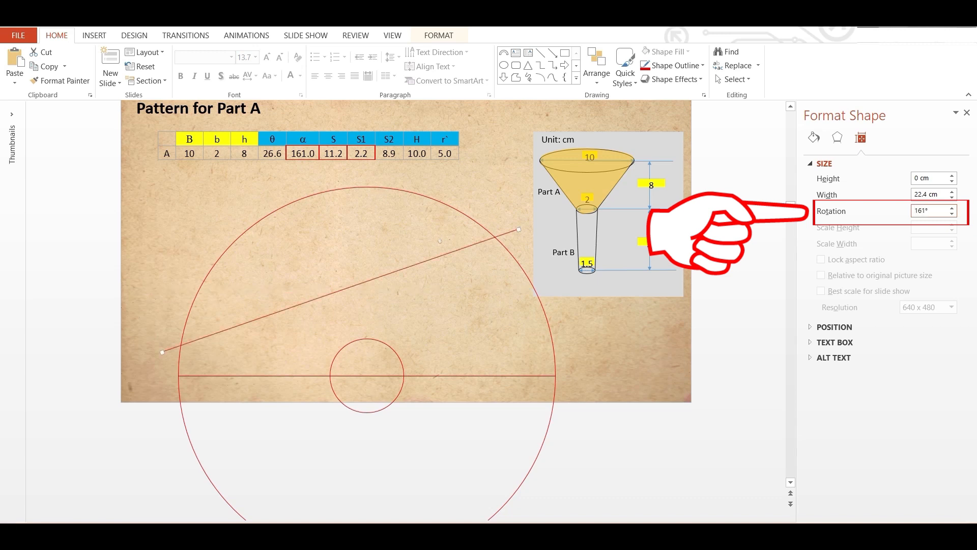
pyautogui.moveTo(341, 291); pyautogui.dragTo(340, 279)
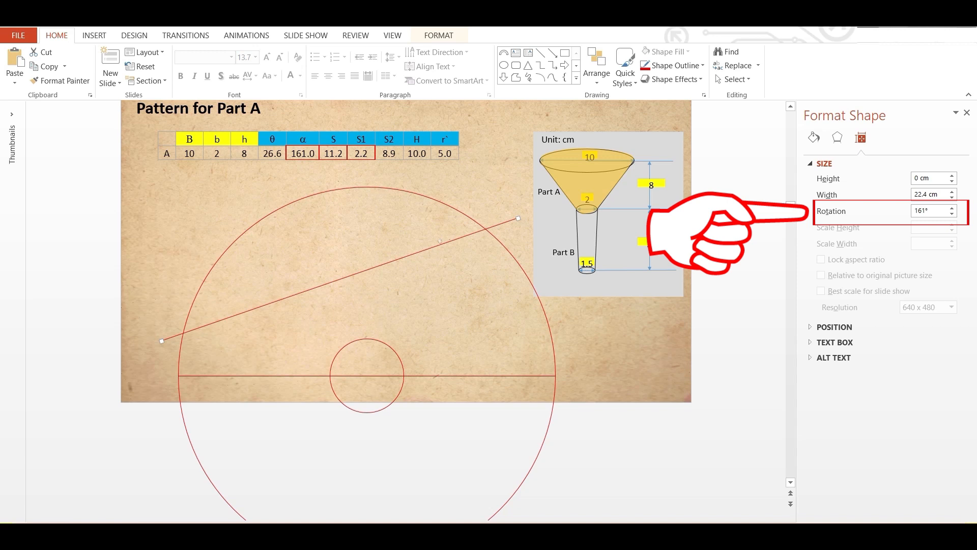
# Select both circles and both lines and align them by center and middle so they share one centre point
pyautogui.scroll(1, 356, 305)
pyautogui.moveTo(133, 207); pyautogui.dragTo(562, 496)
pyautogui.keyDown('shift'); pyautogui.click(547, 453); pyautogui.keyUp('shift')
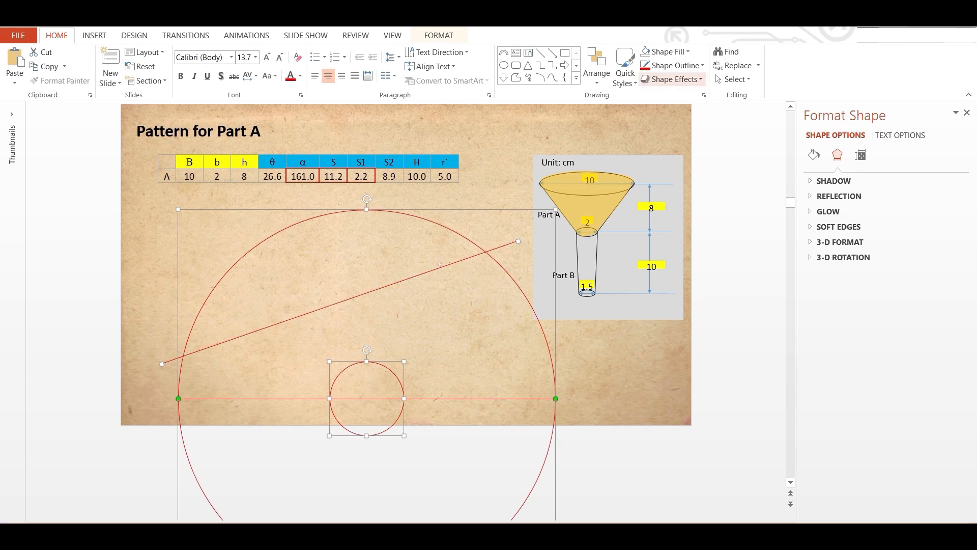
pyautogui.click(597, 71)
pyautogui.moveTo(610, 246)
pyautogui.click(707, 262)
pyautogui.click(596, 71)
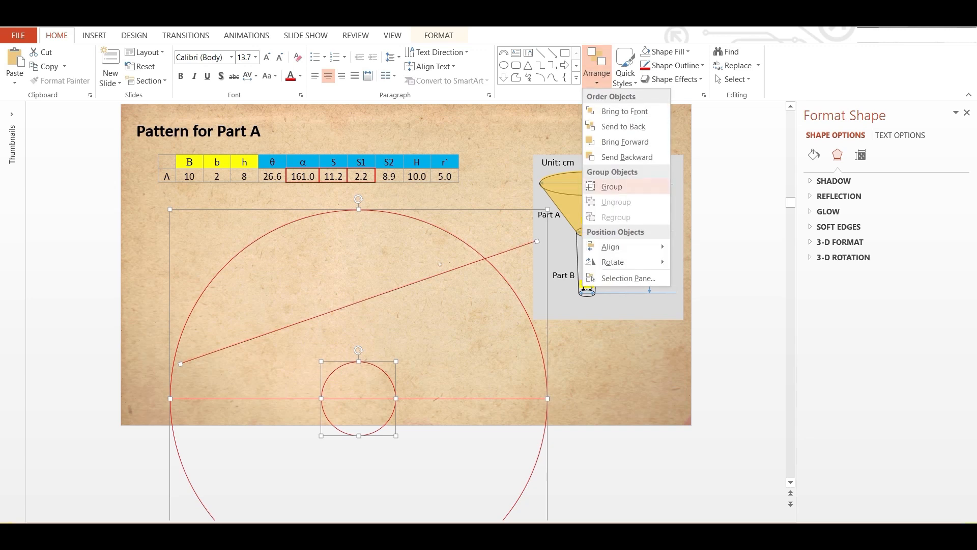
pyautogui.click(708, 308)
pyautogui.click(440, 263)
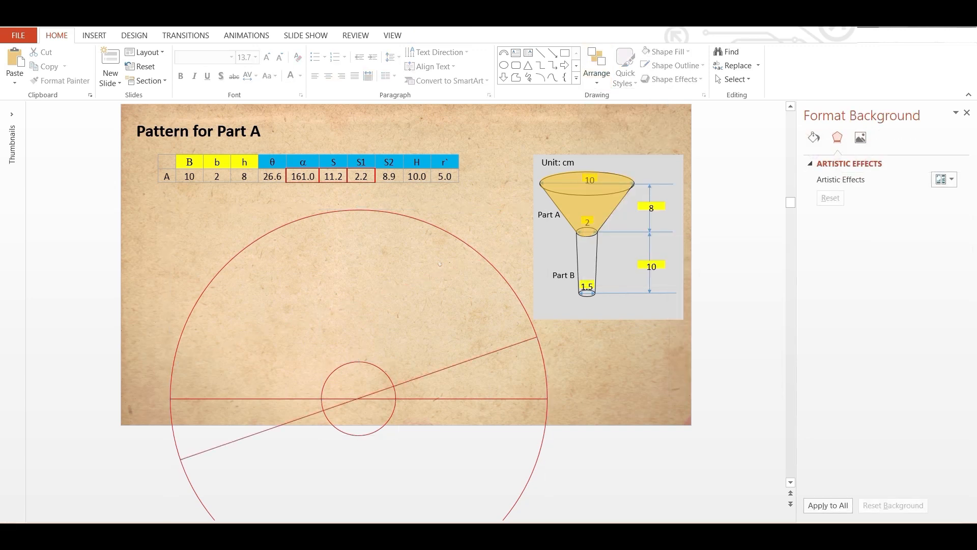
# On the Pattern for Part B slide, draw an oval about 10 cm high and 10.3 cm wide beside the funnel diagram
pyautogui.scroll(-1, 441, 263)
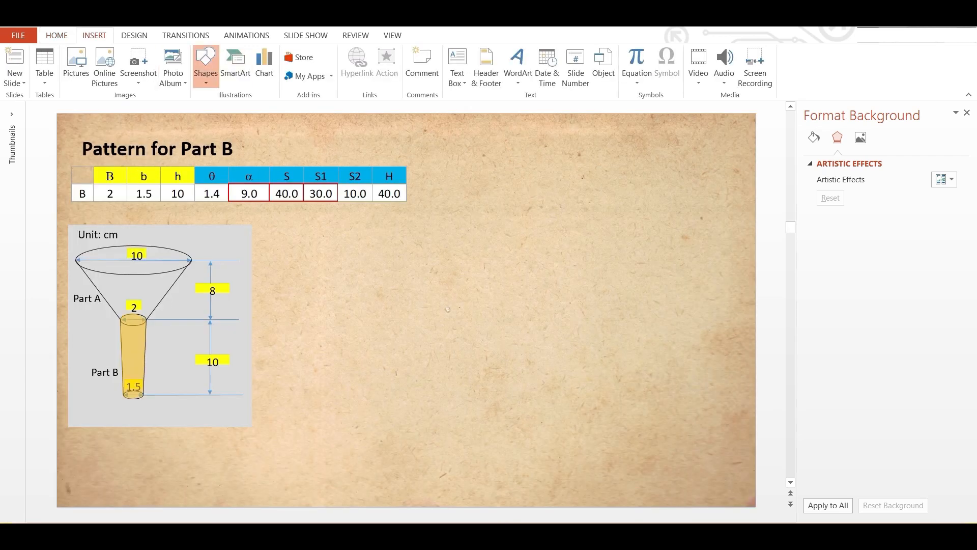
pyautogui.click(205, 67)
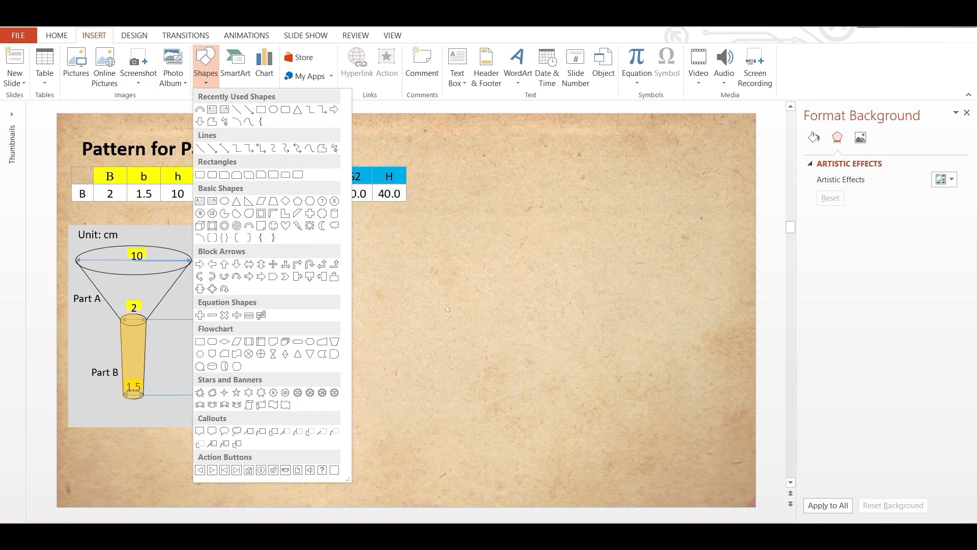
pyautogui.click(273, 110)
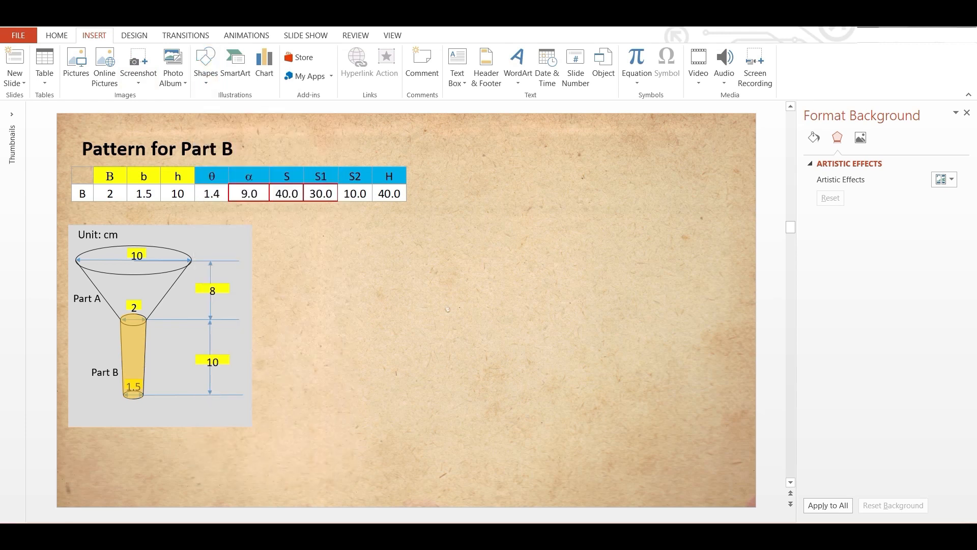
pyautogui.moveTo(394, 258); pyautogui.dragTo(607, 465)
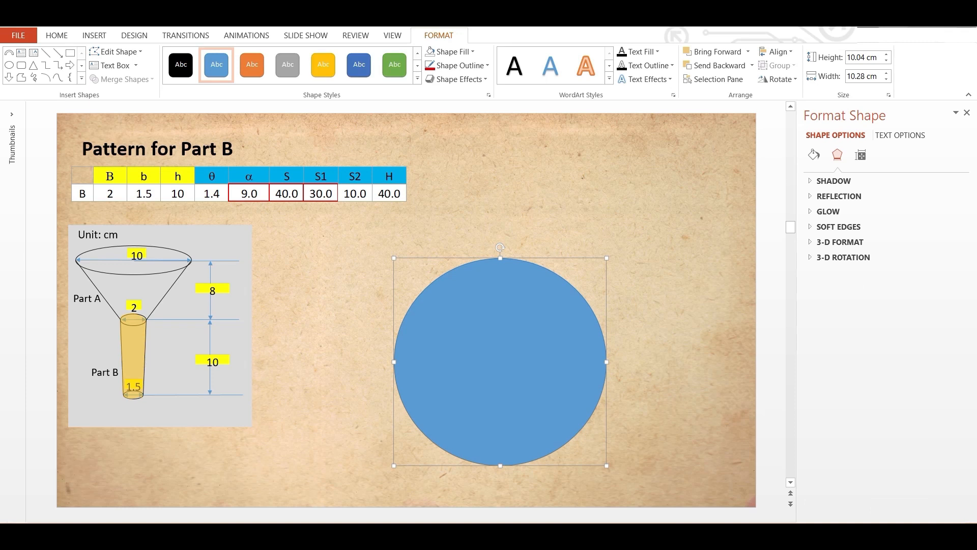
# Set both the height and the width of the oval on the Pattern for Part B slide to 80 cm
pyautogui.click(860, 155)
pyautogui.moveTo(931, 195); pyautogui.dragTo(915, 195)
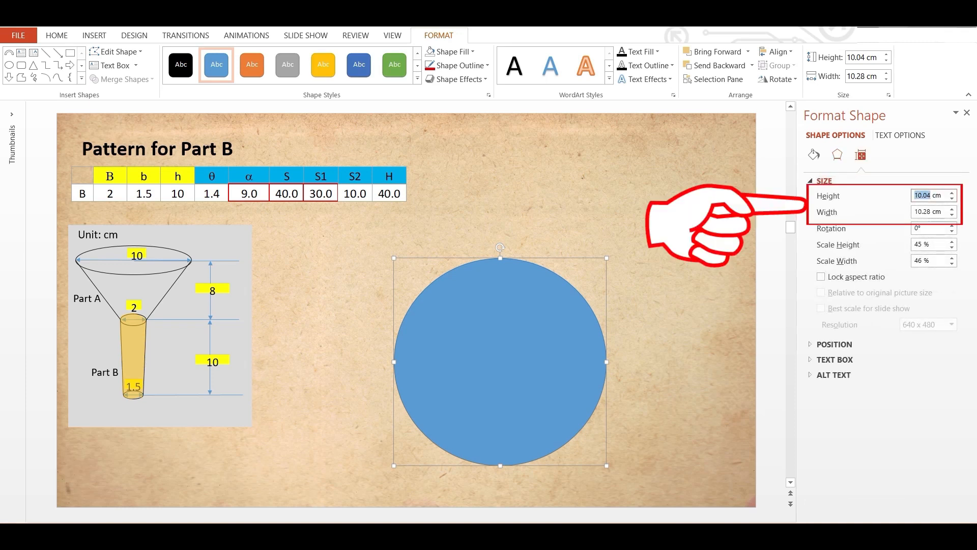
pyautogui.write('80')
pyautogui.press('Return')
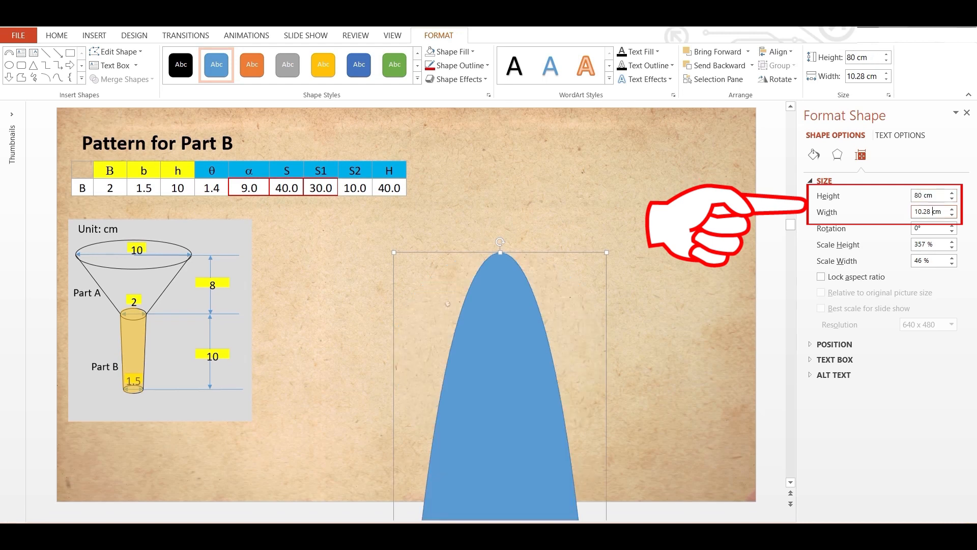
pyautogui.moveTo(933, 211); pyautogui.dragTo(915, 211)
pyautogui.write('80')
pyautogui.press('Return')
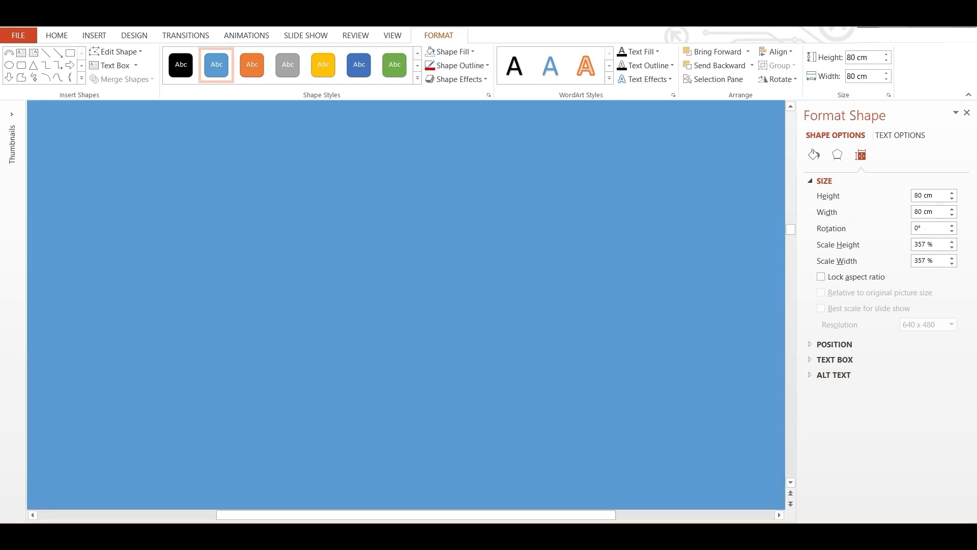
# Remove the 80 cm circle's fill and give it a red outline
pyautogui.scroll(-5, 406, 305)
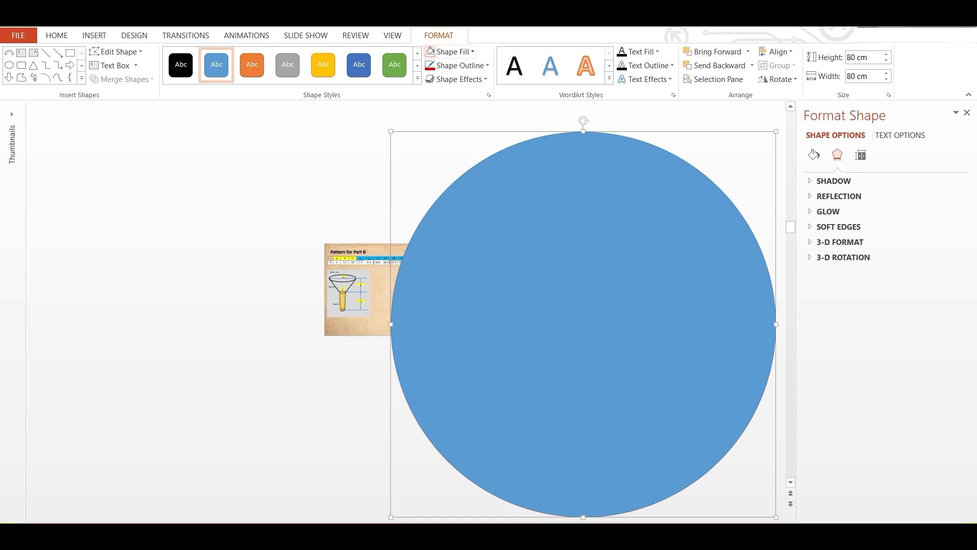
pyautogui.click(430, 51)
pyautogui.click(430, 65)
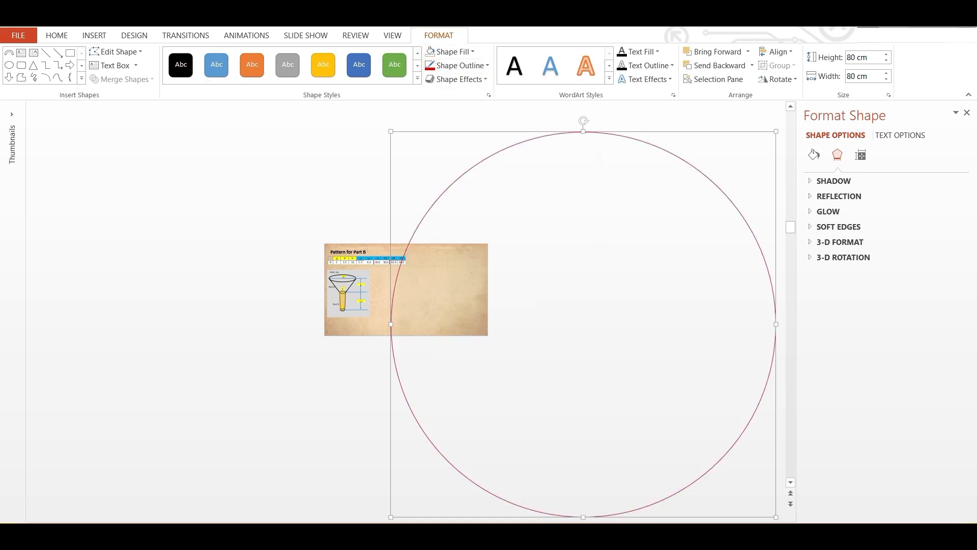
pyautogui.press('Escape')
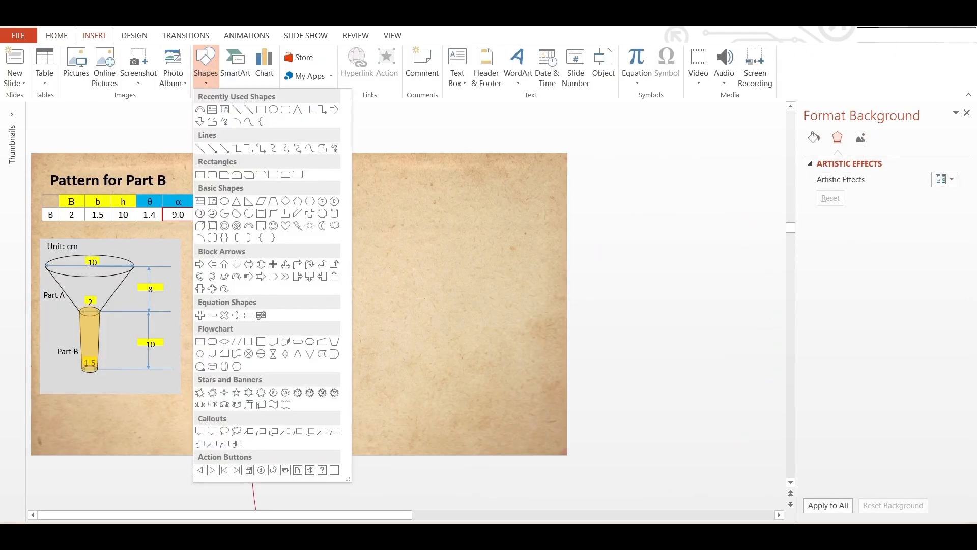
# Draw a second oval on the Pattern for Part B slide and set both its height and width to 60 cm
pyautogui.click(274, 110)
pyautogui.moveTo(361, 264); pyautogui.dragTo(506, 393)
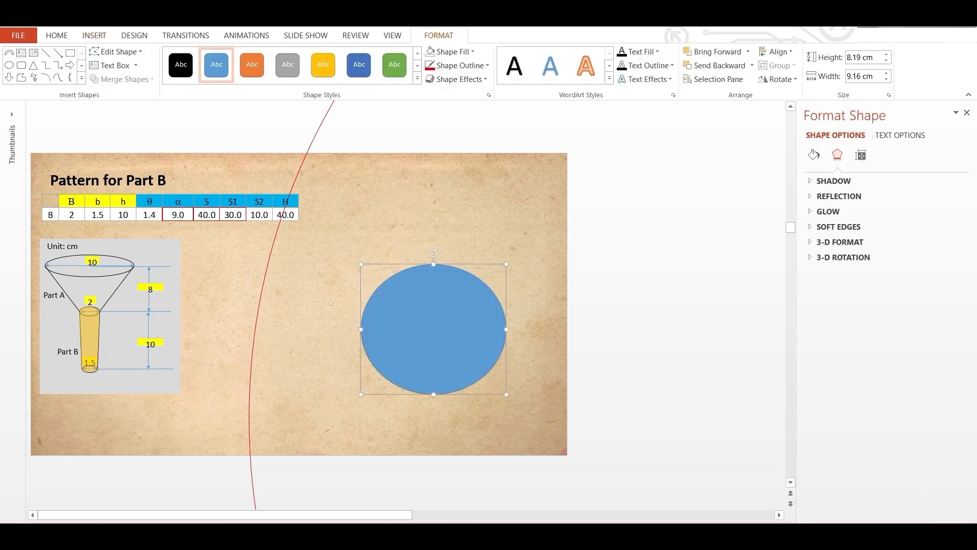
pyautogui.click(860, 155)
pyautogui.click(929, 196)
pyautogui.press('BackSpace')
pyautogui.press('BackSpace')
pyautogui.press('BackSpace')
pyautogui.press('BackSpace')
pyautogui.press('BackSpace')
pyautogui.write('60')
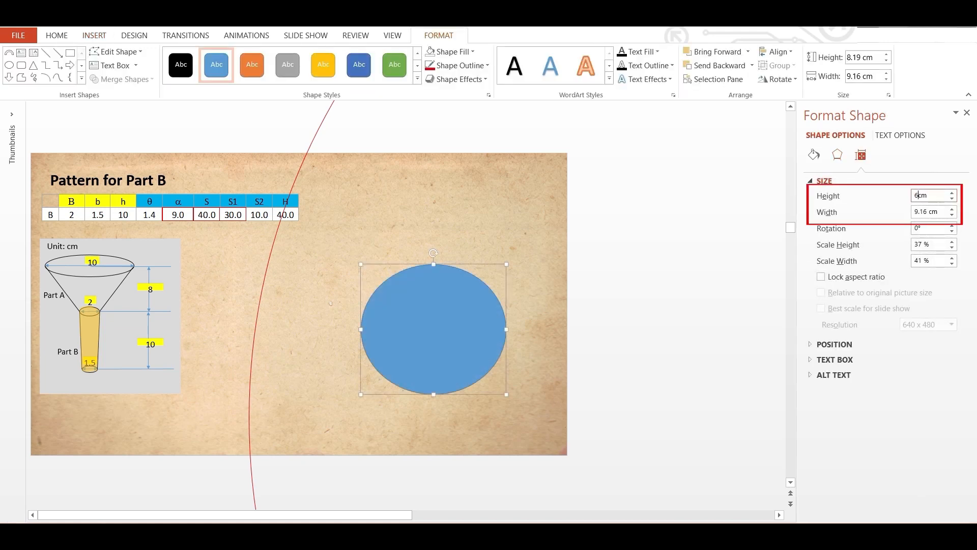
pyautogui.click(928, 211)
pyautogui.press('BackSpace')
pyautogui.press('BackSpace')
pyautogui.press('BackSpace')
pyautogui.press('BackSpace')
pyautogui.press('BackSpace')
pyautogui.write('60')
pyautogui.press('Tab')
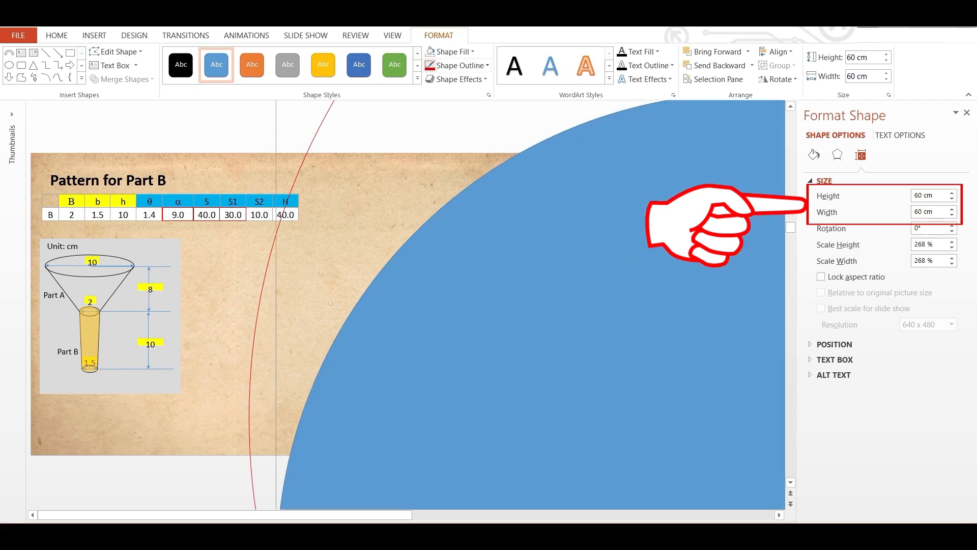
# Remove the 60 cm circle's fill and give it a red outline
pyautogui.click(430, 52)
pyautogui.click(430, 66)
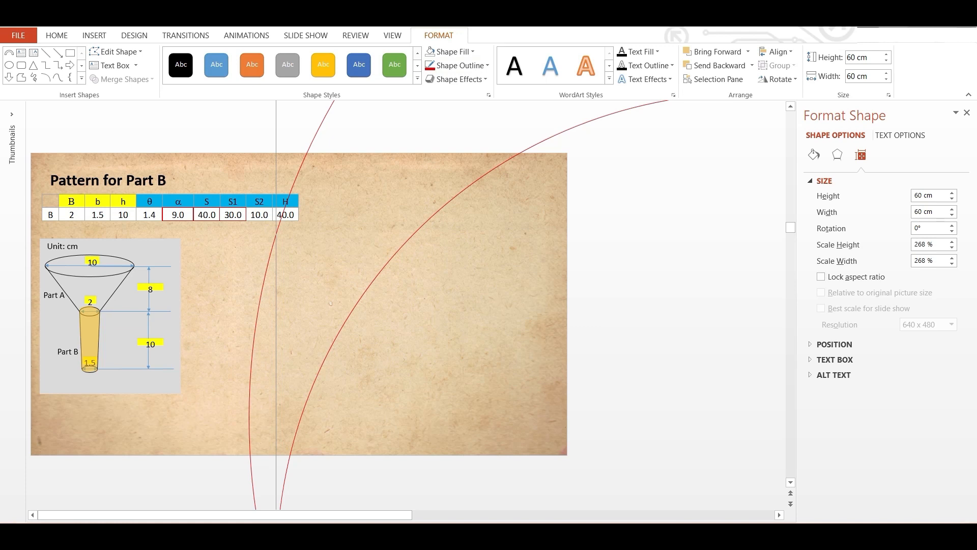
pyautogui.scroll(-1, 406, 305)
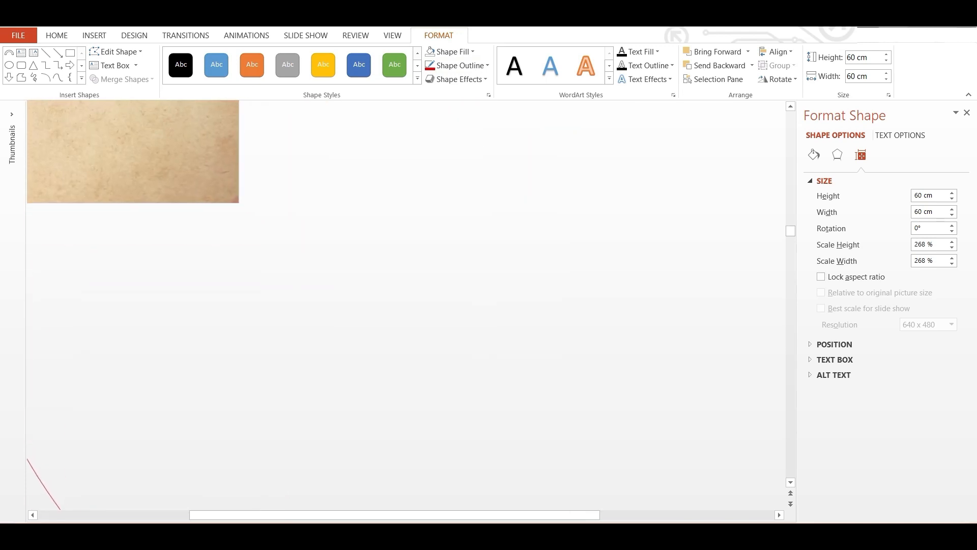
pyautogui.scroll(-2, 405, 305)
pyautogui.moveTo(395, 514); pyautogui.dragTo(346, 514)
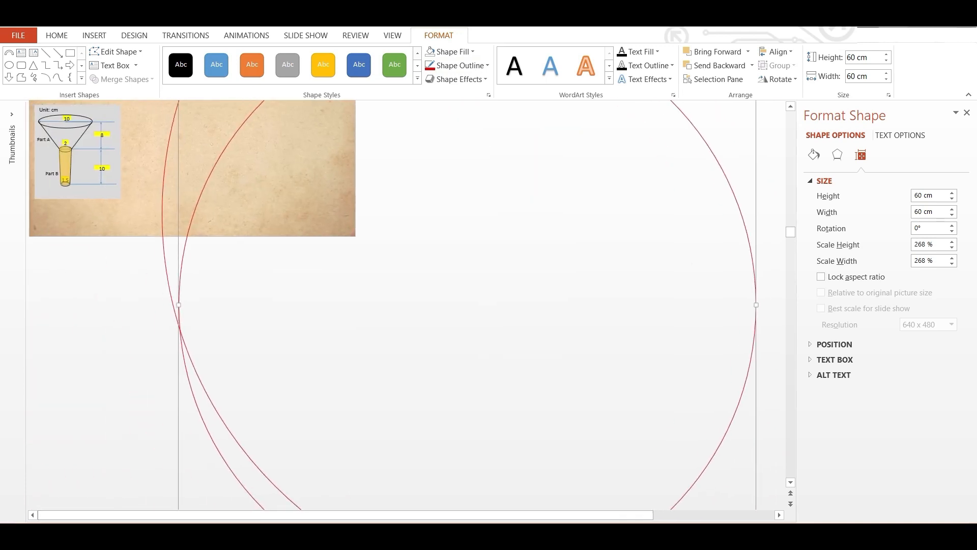
pyautogui.scroll(-2, 406, 304)
pyautogui.press('Escape')
# Move the 60 cm circle up and to the right, and align it with the 80 cm circle by center and middle
pyautogui.click(442, 270)
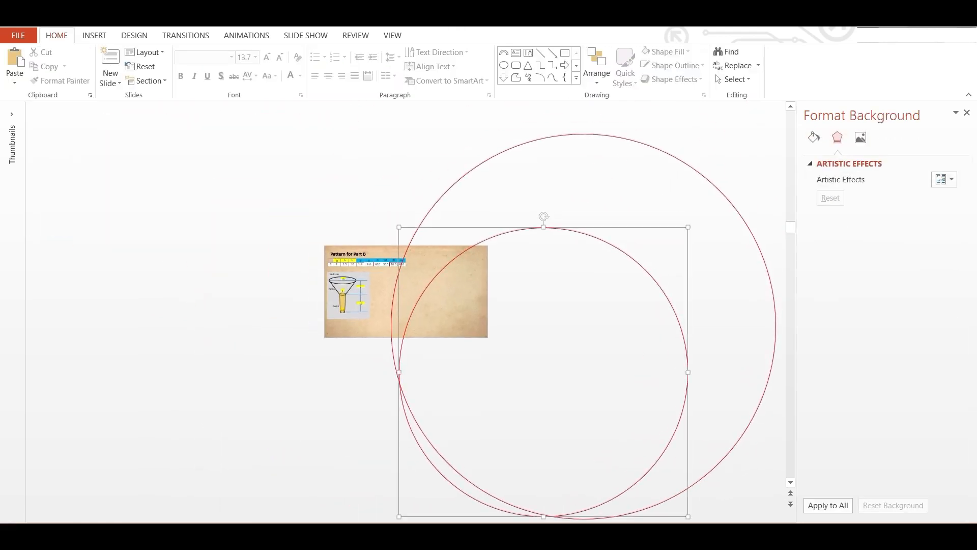
pyautogui.moveTo(441, 270); pyautogui.dragTo(536, 217)
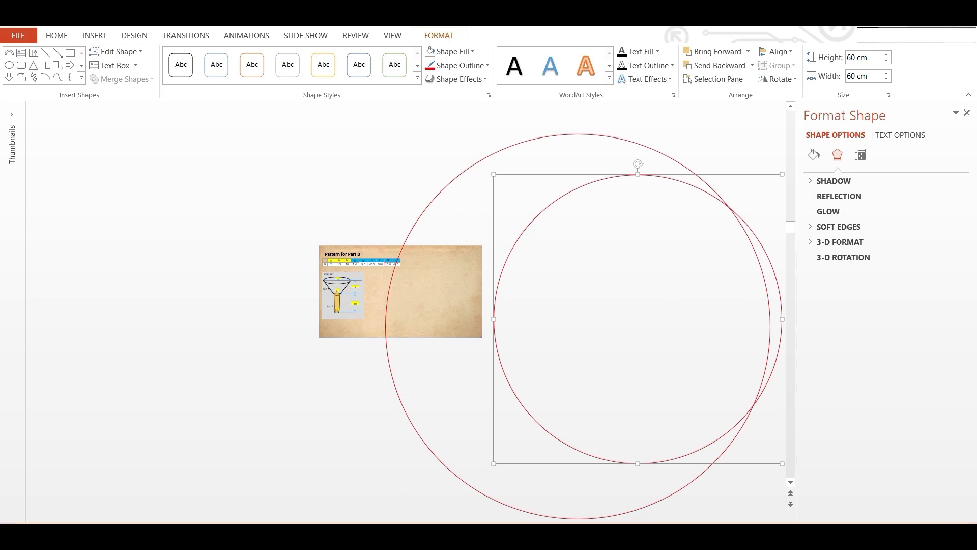
pyautogui.keyDown('shift'); pyautogui.click(473, 165); pyautogui.keyUp('shift')
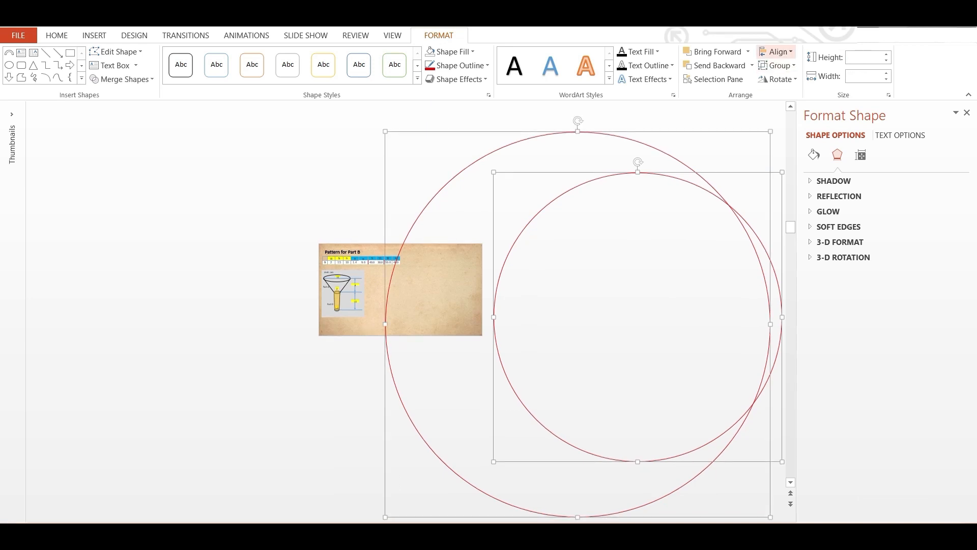
pyautogui.click(777, 51)
pyautogui.click(781, 82)
pyautogui.click(776, 51)
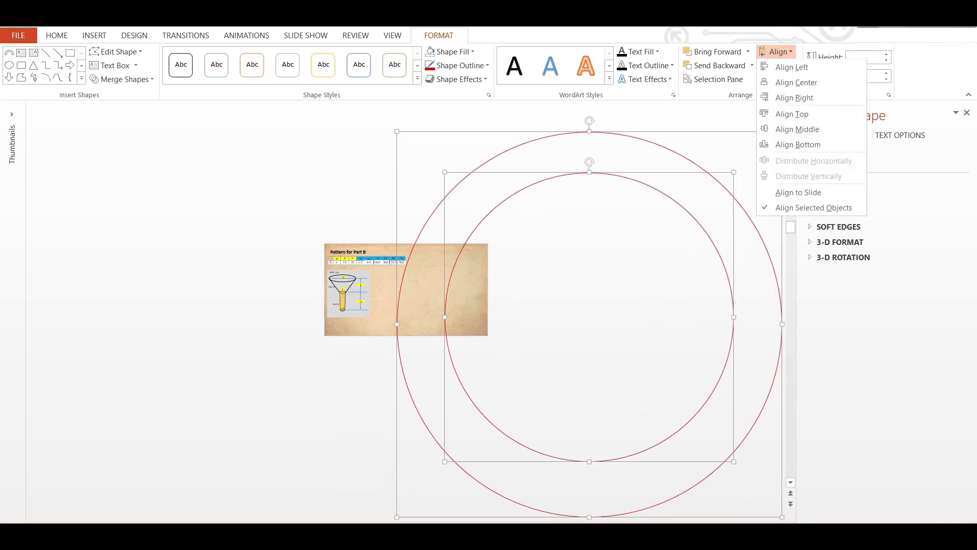
pyautogui.click(797, 129)
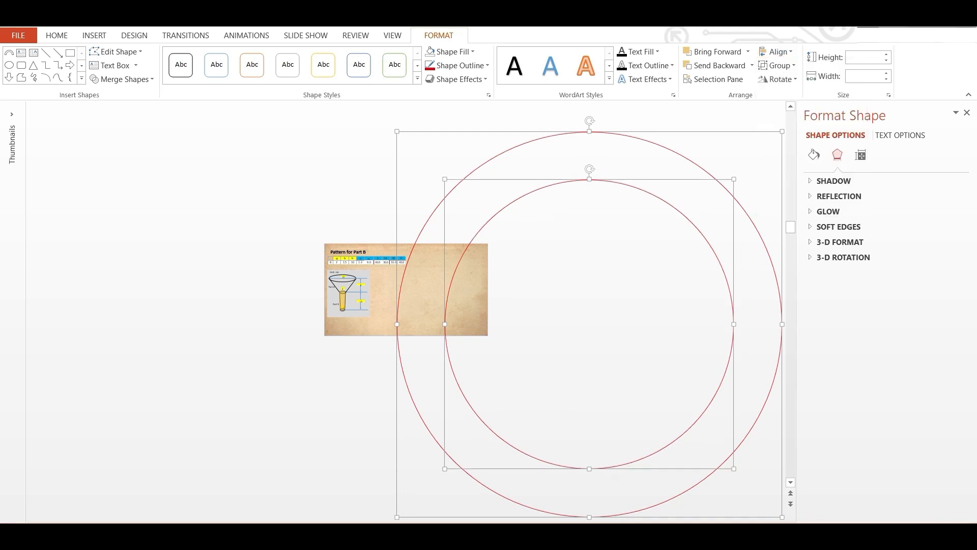
pyautogui.click(316, 173)
# Draw an 80 cm horizontal line across the large circle's full diameter and give it a red outline
pyautogui.click(94, 36)
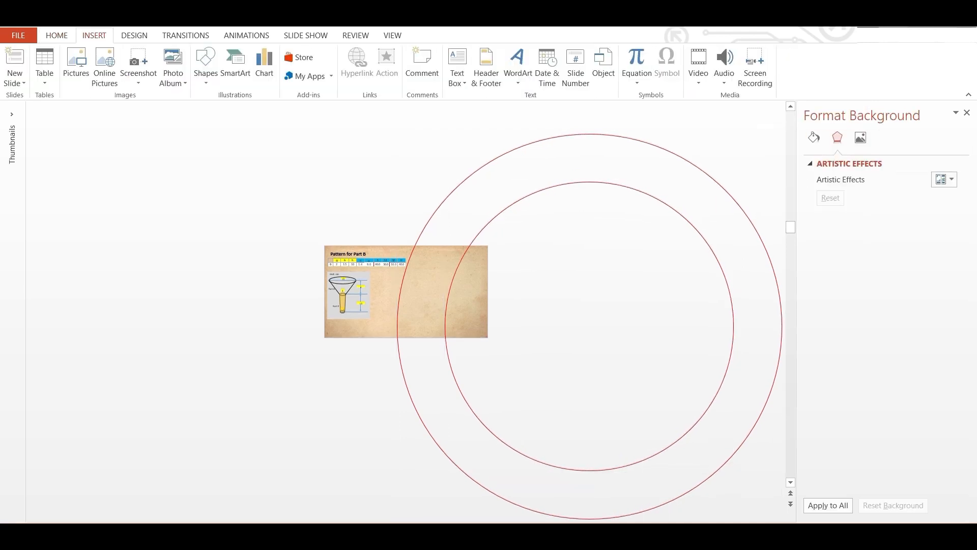
pyautogui.click(206, 66)
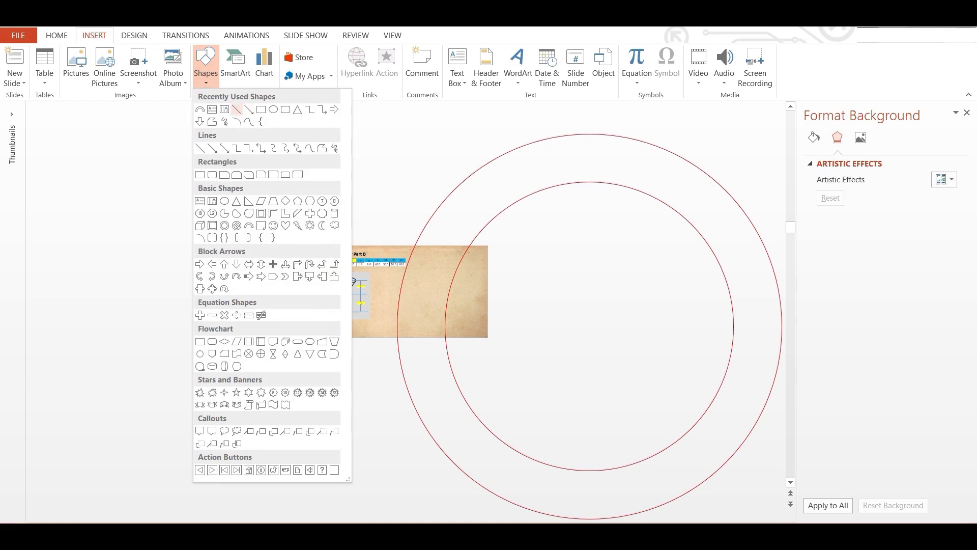
pyautogui.click(237, 110)
pyautogui.moveTo(397, 325); pyautogui.dragTo(782, 326)
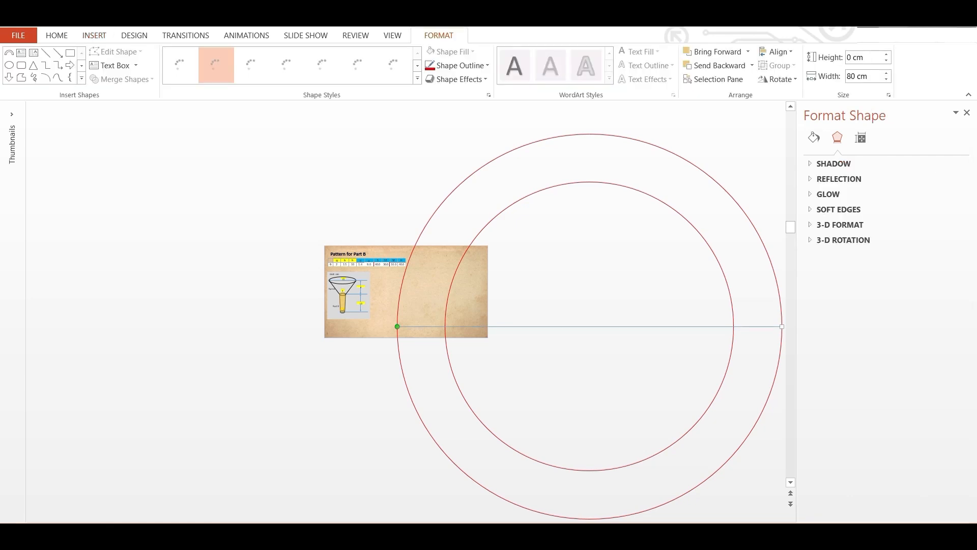
pyautogui.click(430, 66)
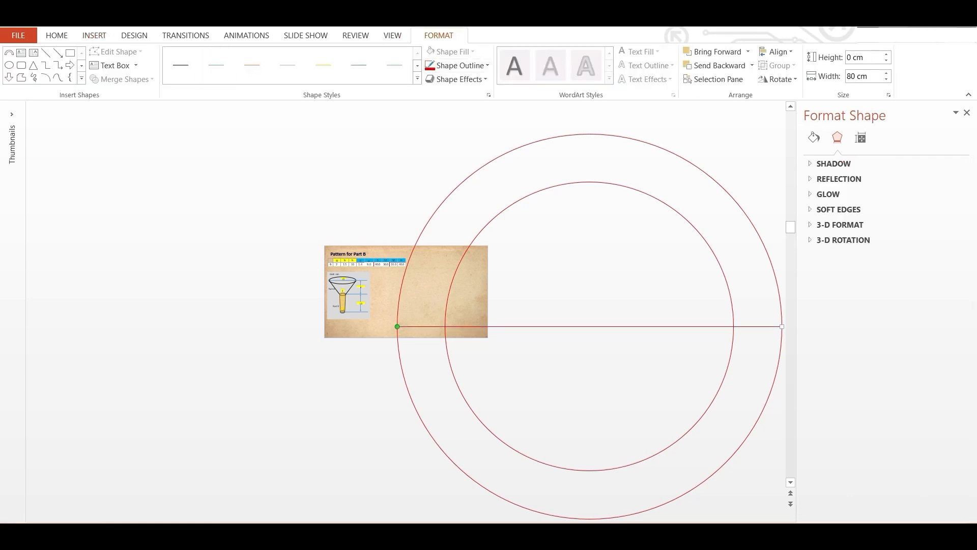
# Copy the horizontal diameter line and paste a duplicate of it below the original
pyautogui.scroll(1, 405, 311)
pyautogui.rightClick(394, 305)
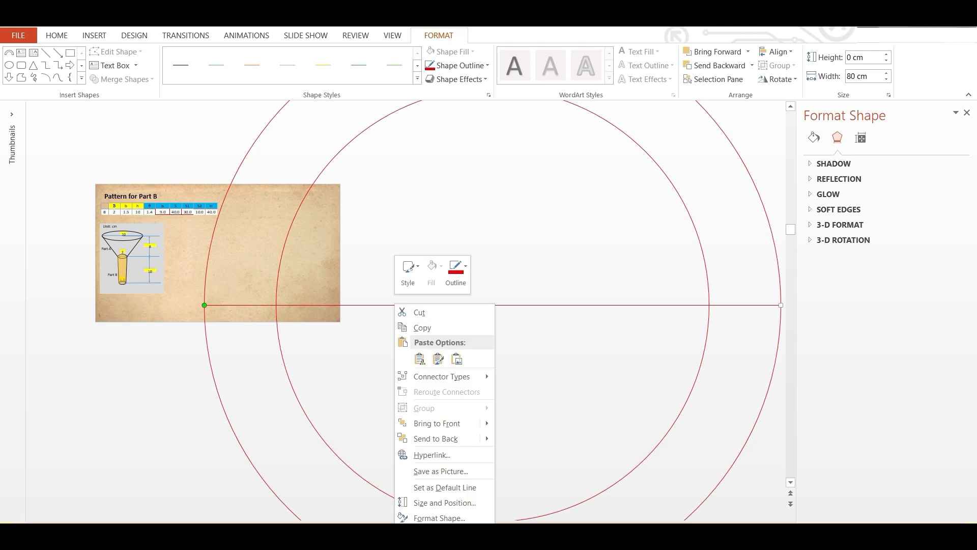
pyautogui.click(415, 327)
pyautogui.rightClick(175, 357)
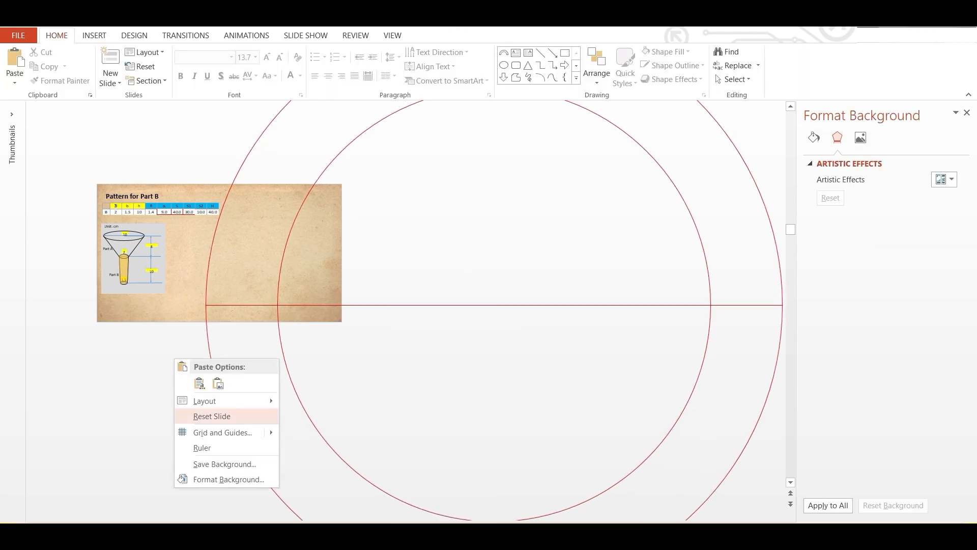
pyautogui.click(199, 382)
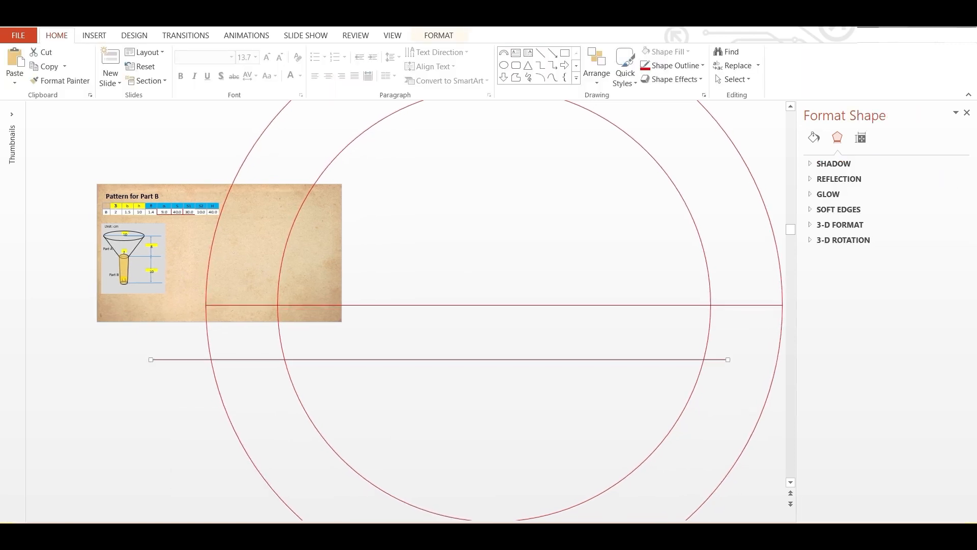
# Set the pasted line's rotation to 9° and move it up across the original diameter line
pyautogui.click(861, 138)
pyautogui.click(927, 211)
pyautogui.press('BackSpace')
pyautogui.press('BackSpace')
pyautogui.write('9')
pyautogui.press('Return')
pyautogui.moveTo(439, 359); pyautogui.dragTo(482, 296)
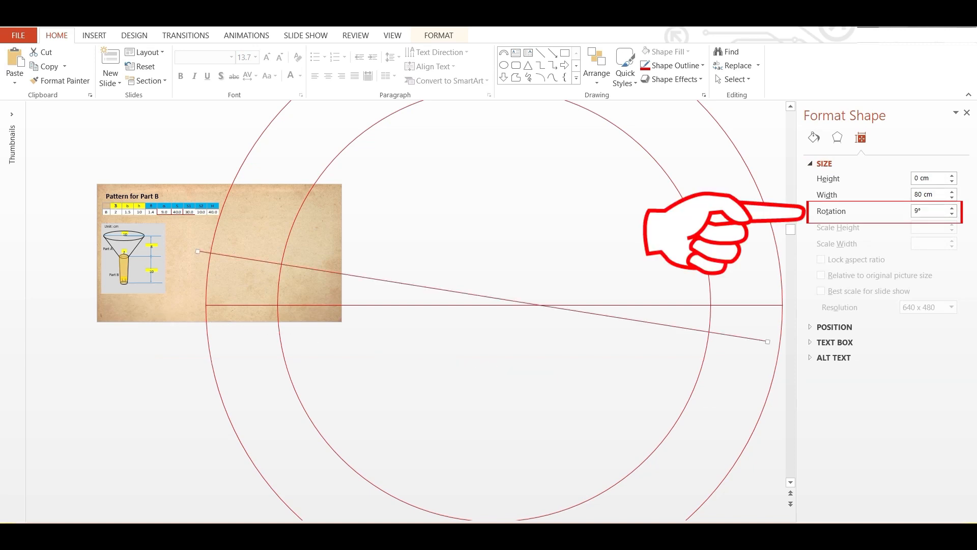
# Select both circles together with both lines and align them all by center and middle
pyautogui.keyDown('shift'); pyautogui.click(208, 341); pyautogui.keyUp('shift')
pyautogui.keyDown('shift'); pyautogui.click(281, 341); pyautogui.keyUp('shift')
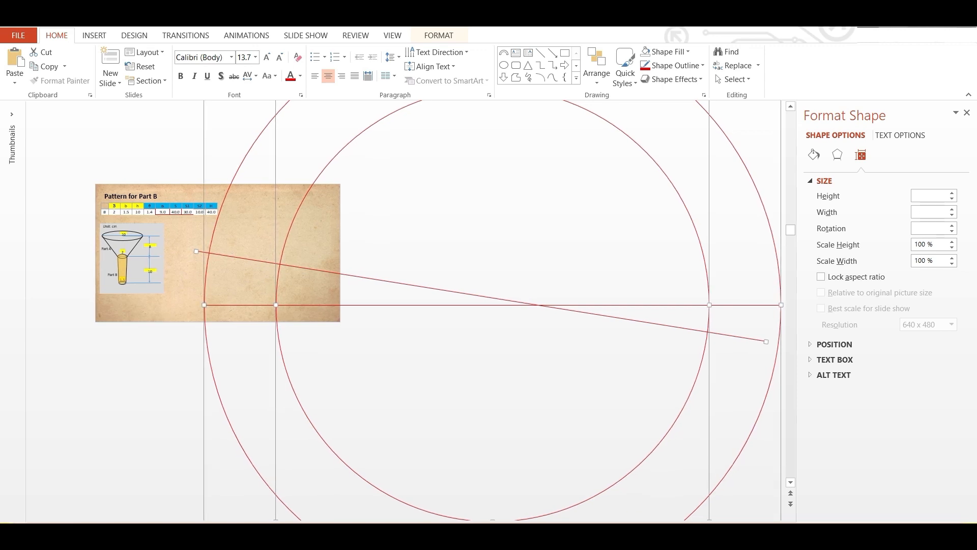
pyautogui.click(596, 69)
pyautogui.moveTo(613, 246)
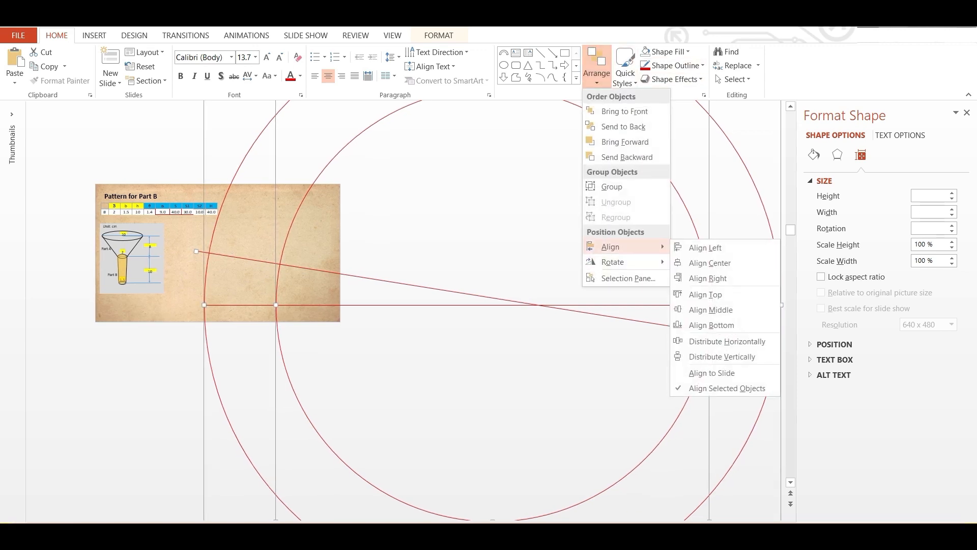
pyautogui.click(710, 263)
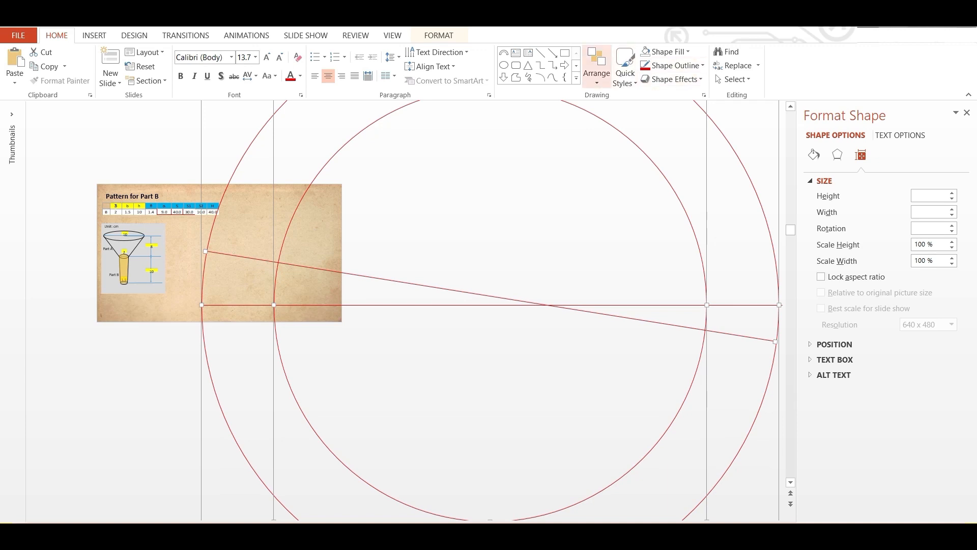
pyautogui.click(597, 66)
pyautogui.moveTo(610, 246)
pyautogui.click(710, 310)
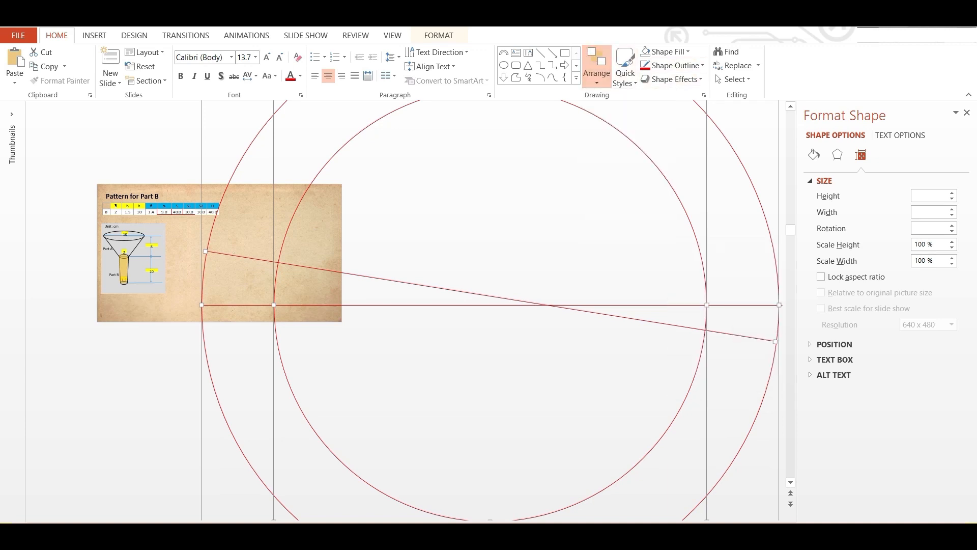